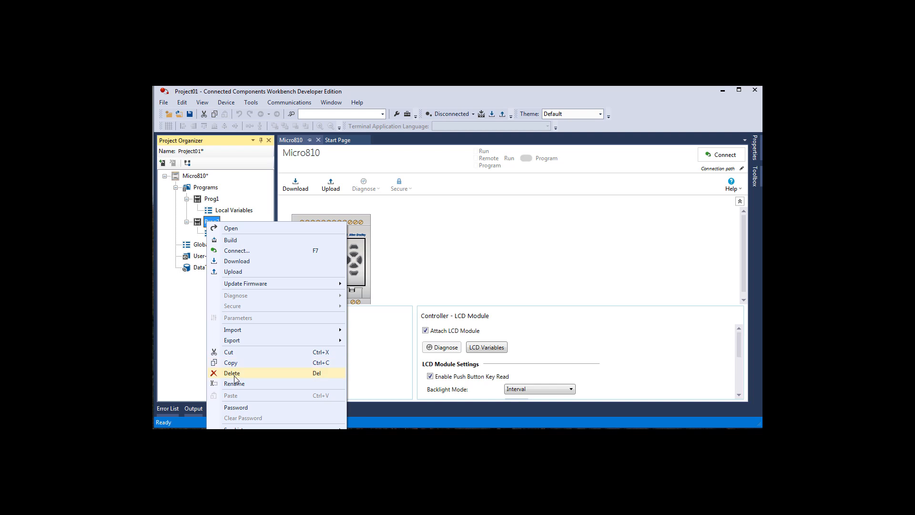
- Delete both programs, Prog2 and Prog1, from the Micro810 project
left_click(235, 373)
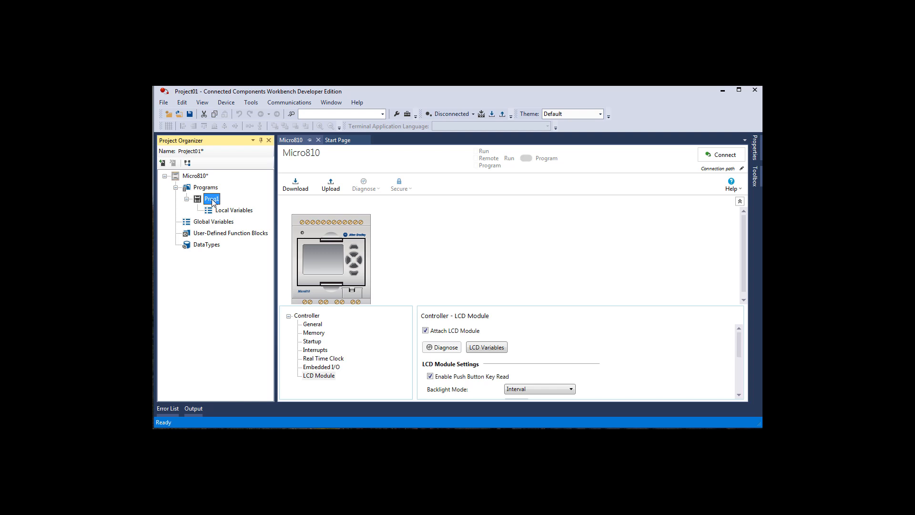
right_click(212, 202)
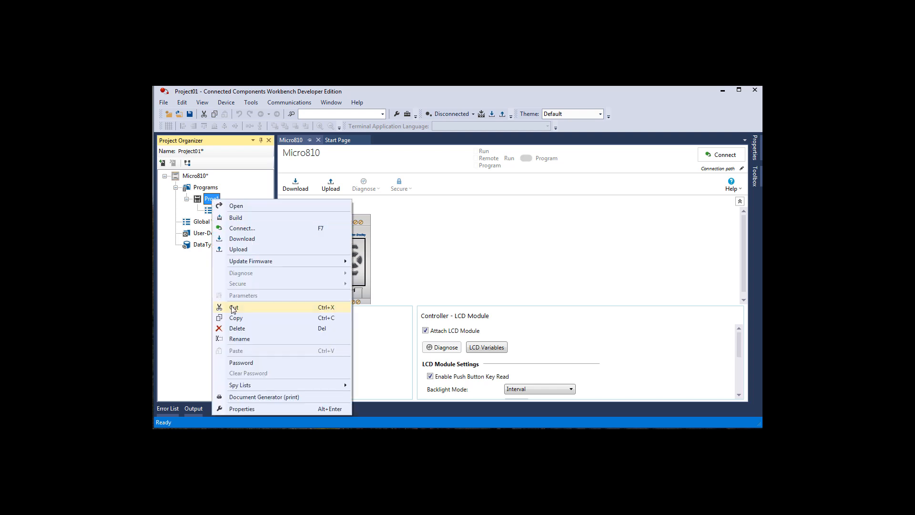
left_click(238, 329)
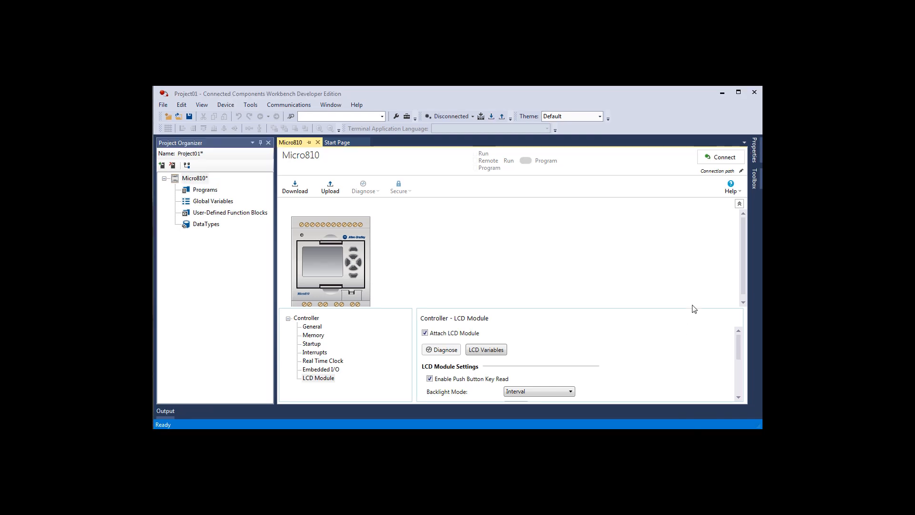
- Set the controller's connection path to the recent path ending in 12PtMicro810_12\1
left_click(741, 171)
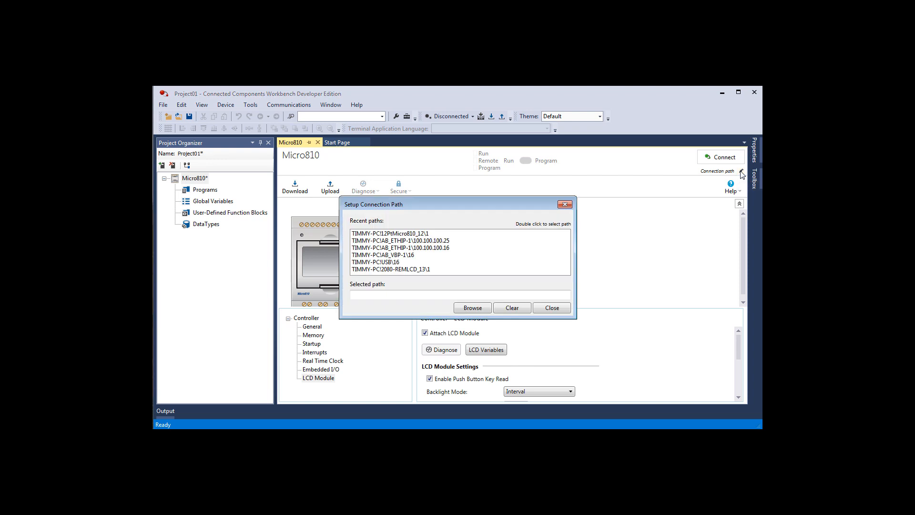
left_click(407, 234)
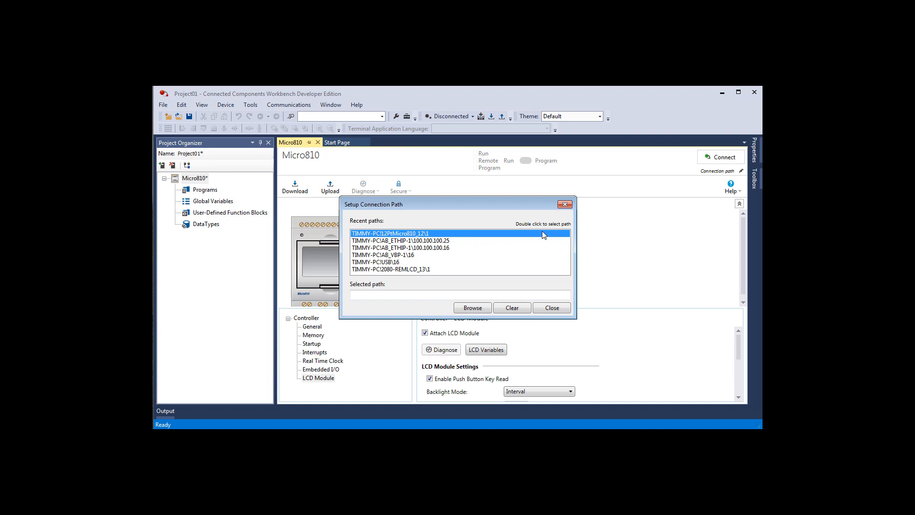
double_click(412, 233)
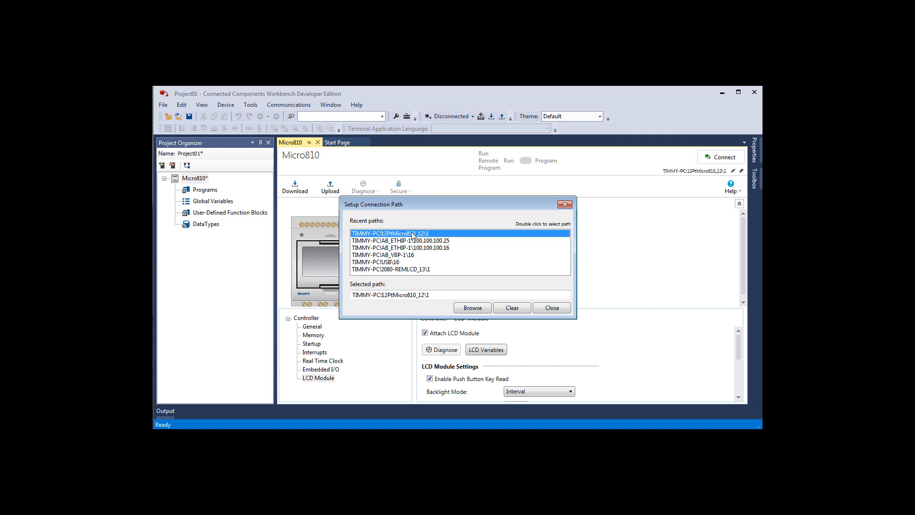
left_click(548, 312)
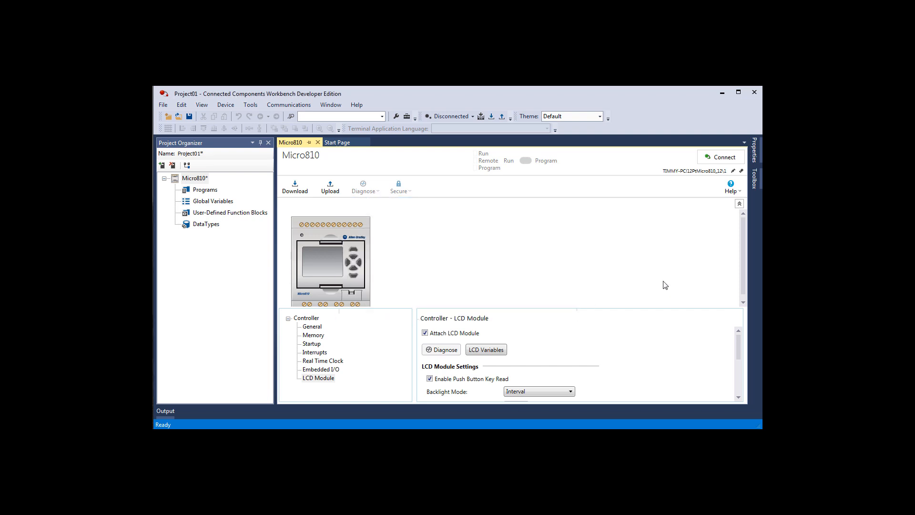
- Build the project and download it to the Micro810 through Remote Program mode, returning the controller to Remote Run and closing the build output
left_click(481, 117)
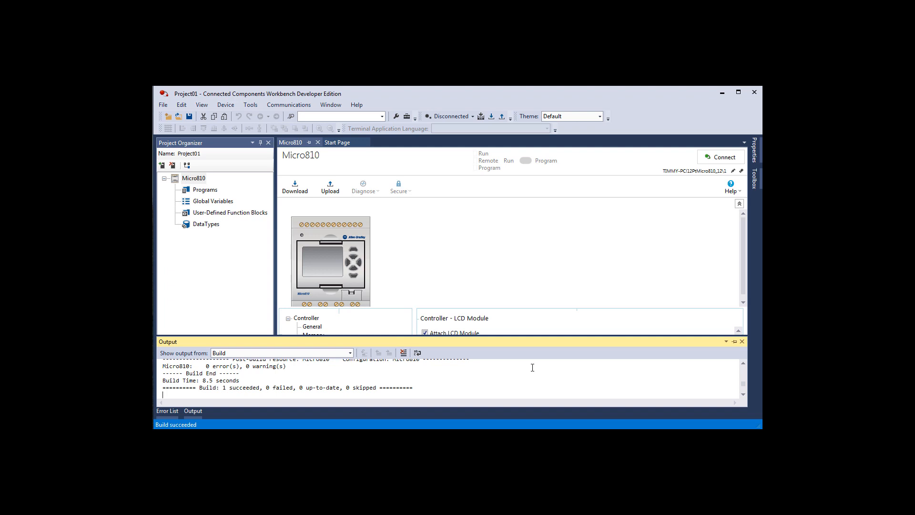
left_click(492, 118)
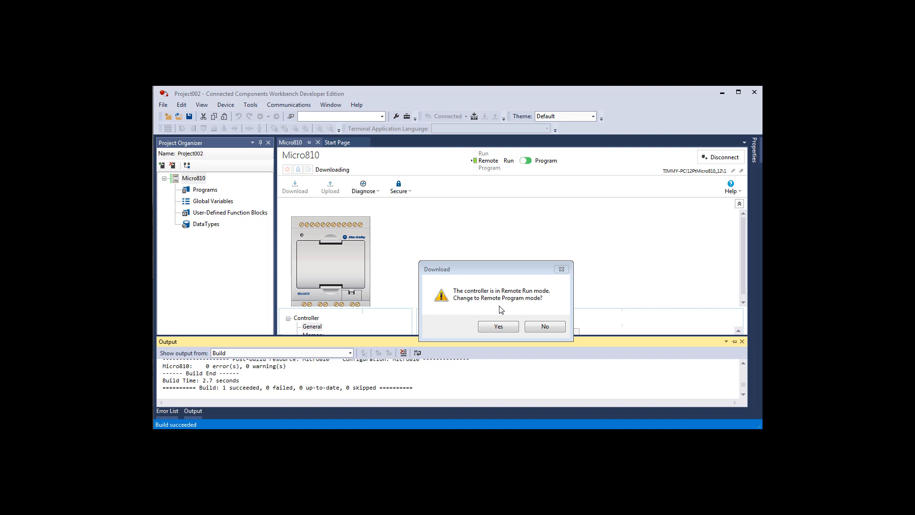
left_click(499, 327)
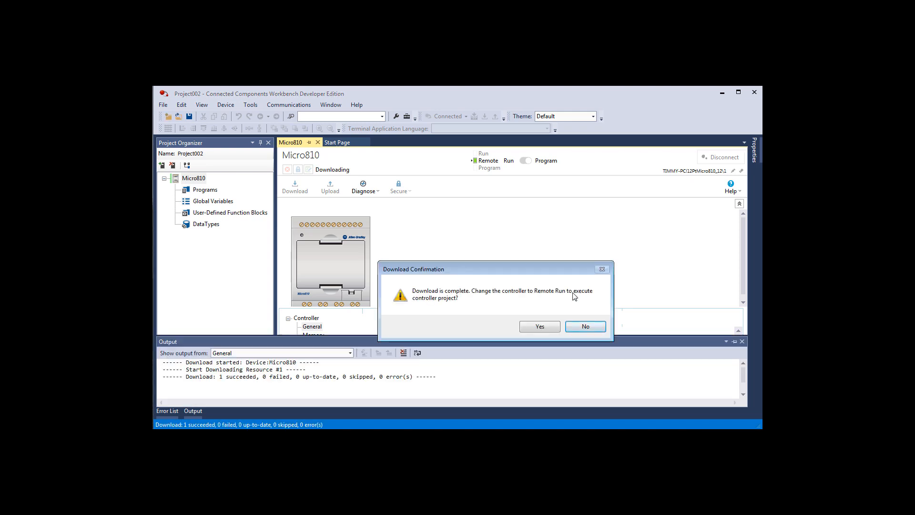
left_click(546, 326)
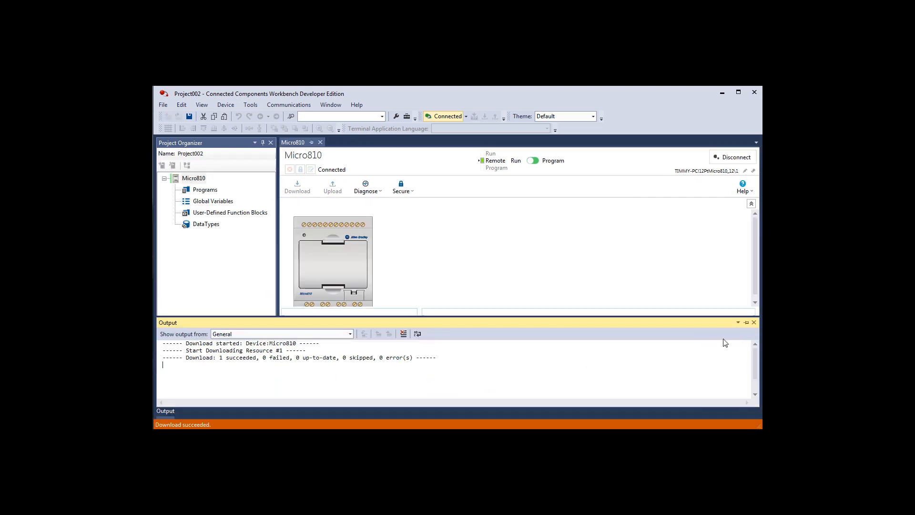
left_click(755, 322)
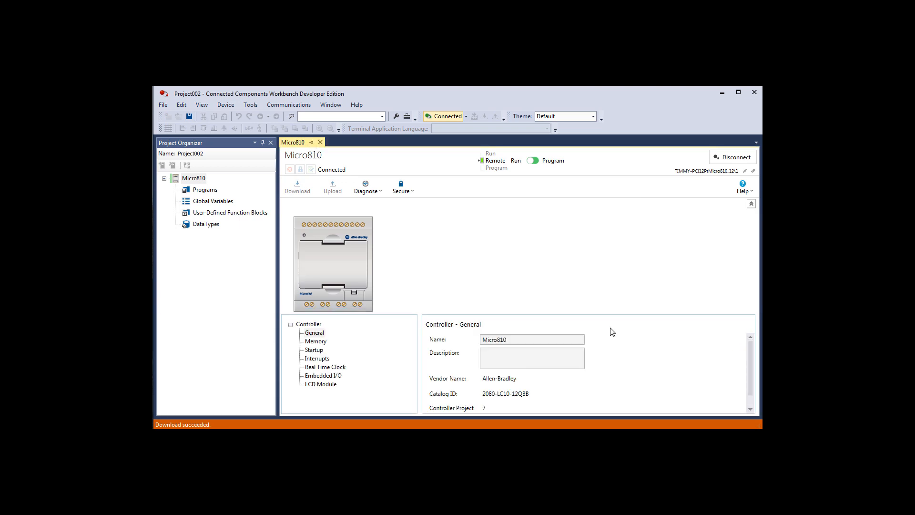
- Examine the Micro810's Embedded I/O settings for the digital and analog inputs
left_click(329, 377)
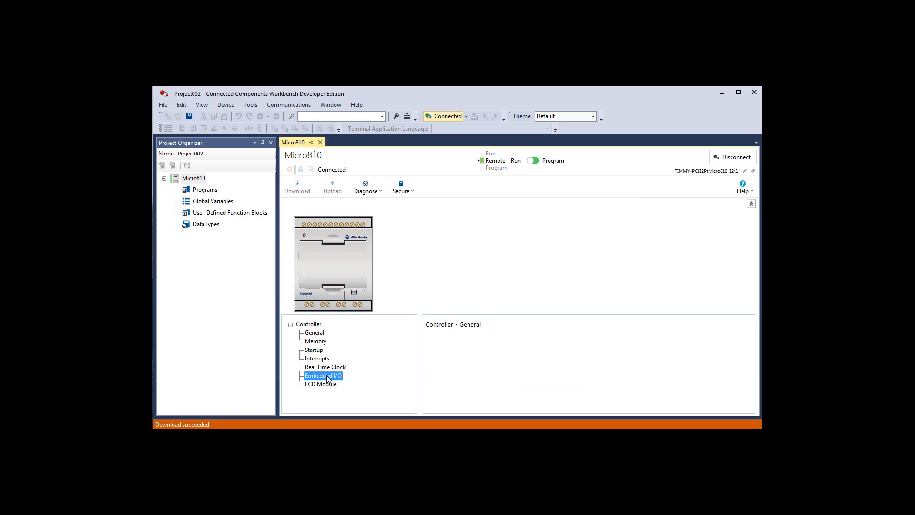
scroll(586, 374, "down", 2)
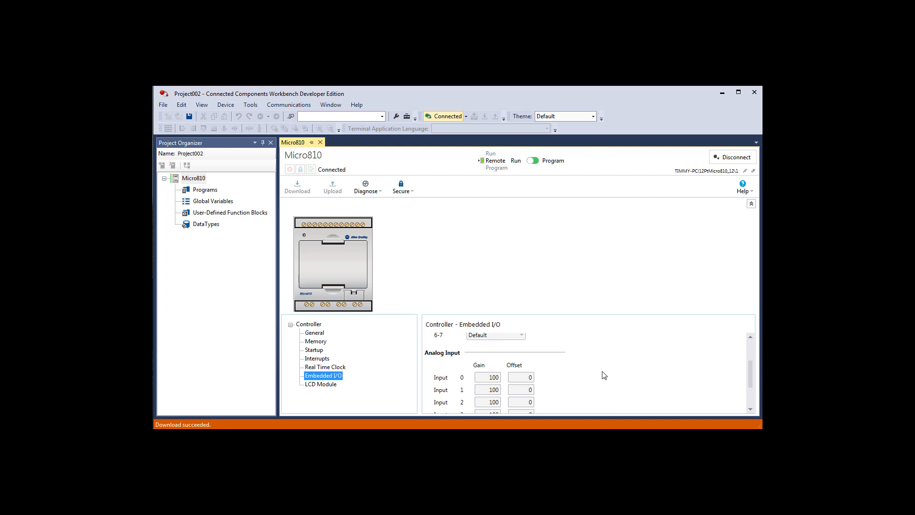
left_click(751, 350)
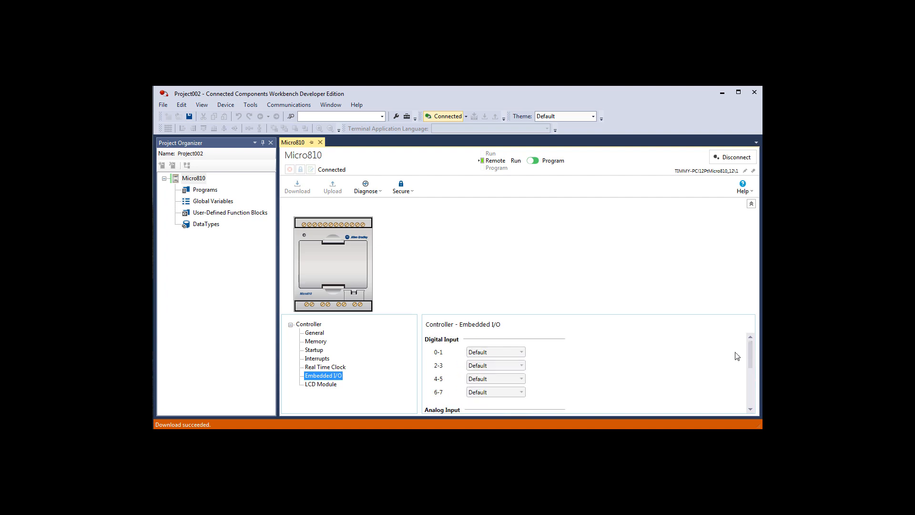
scroll(600, 378, "down", 3)
scroll(600, 378, "up", 3)
- In the global variables, try toggling input _IO_EM_DI_00 and turn on the logical value of output _IO_EM_DO_00
left_click(199, 204)
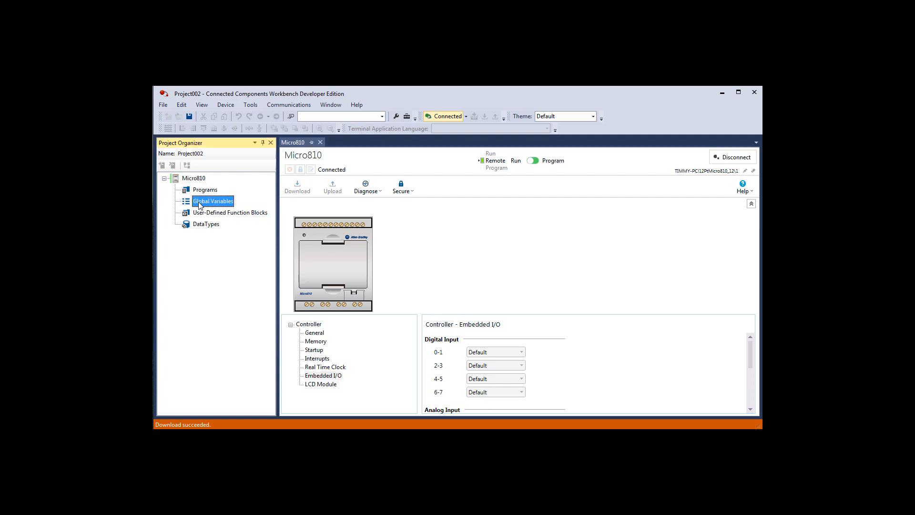
double_click(199, 205)
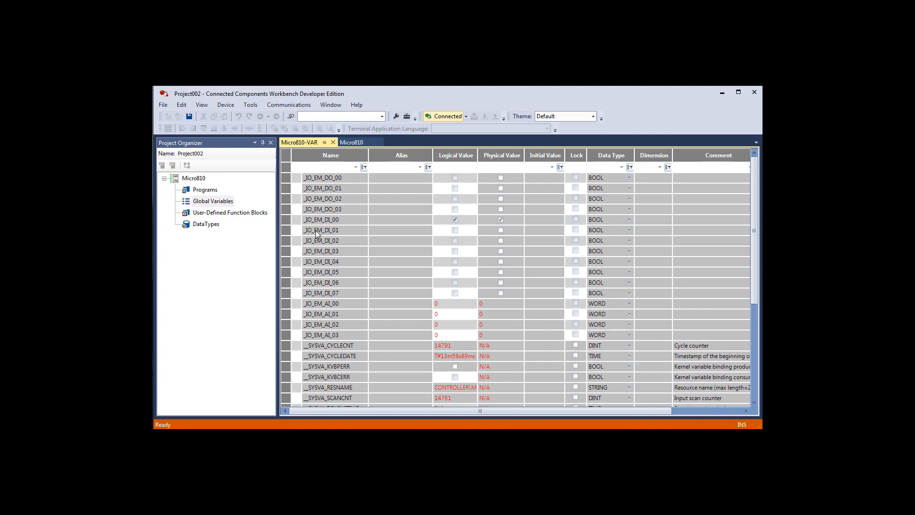
left_click(501, 221)
left_click(455, 221)
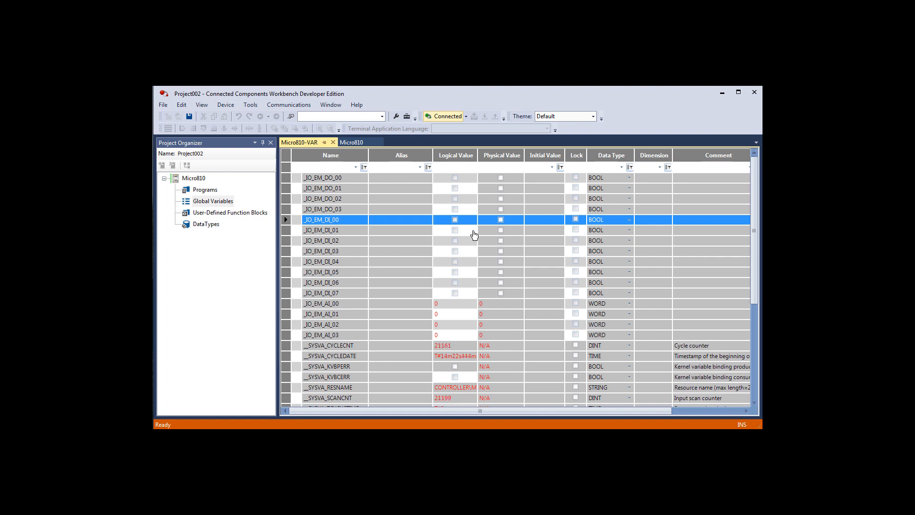
left_click(455, 179)
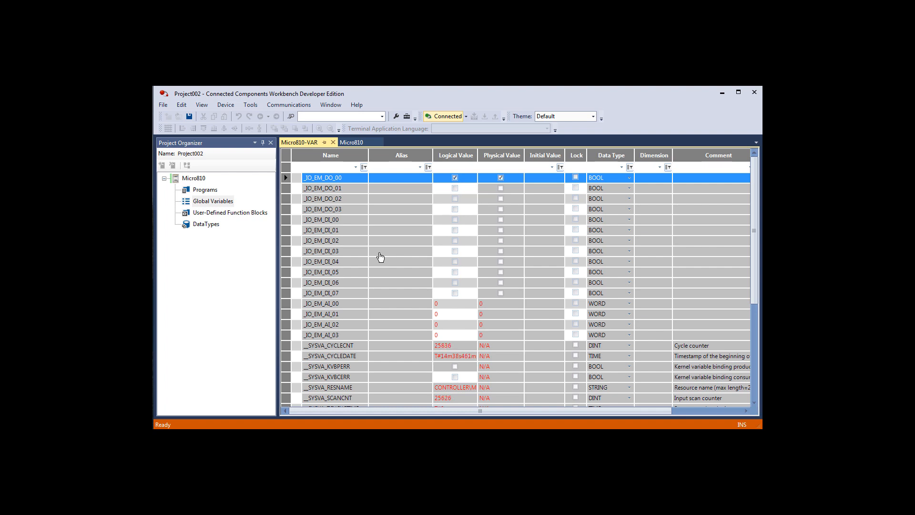
- Change the Micro810 controller from Run mode to Program mode and confirm the change
left_click(370, 142)
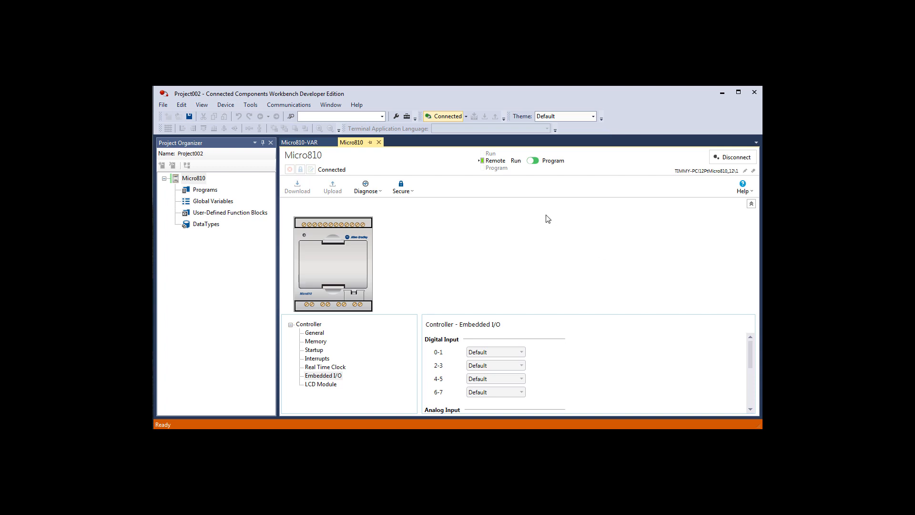
left_click(535, 162)
left_click(535, 327)
- Reopen the global variables and turn on the logical value of input _IO_EM_DI_00
double_click(229, 205)
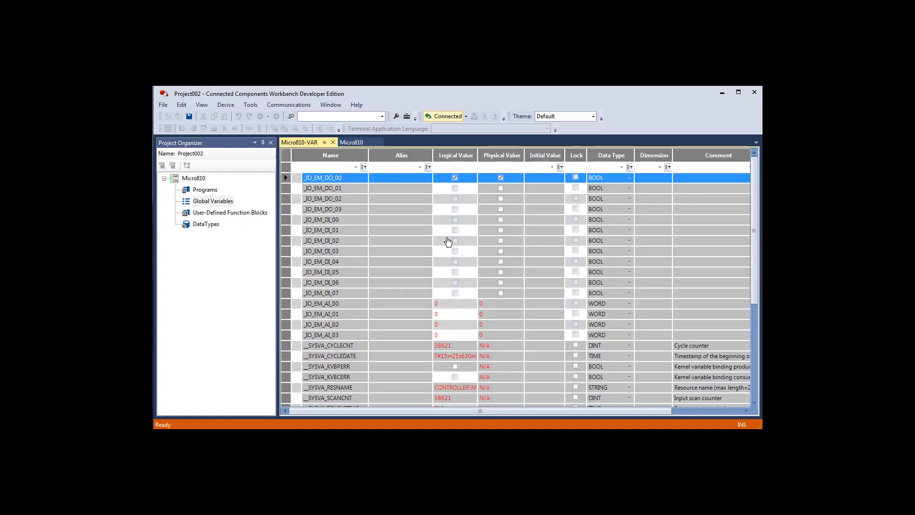
left_click(455, 220)
left_click(455, 221)
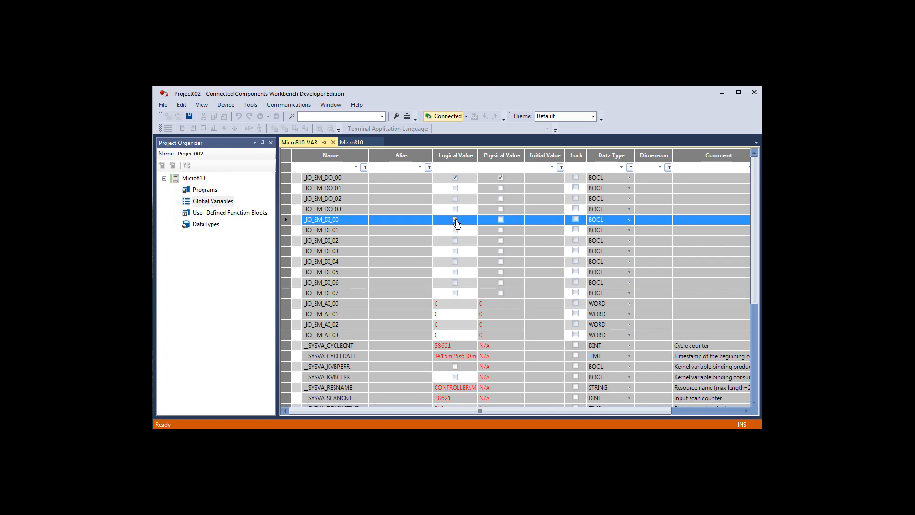
- Change the Micro810 controller from Program mode back to Run mode and return to the global variables
left_click(360, 143)
left_click(532, 161)
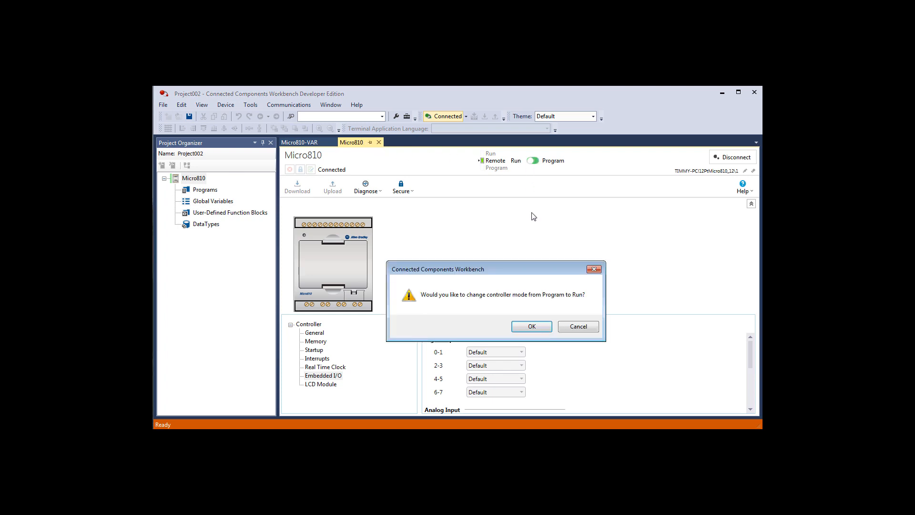
left_click(538, 328)
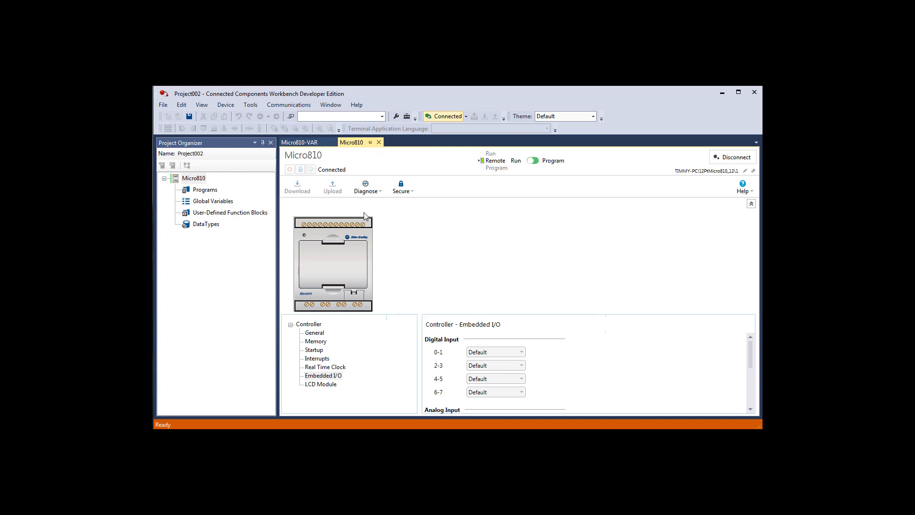
left_click(311, 143)
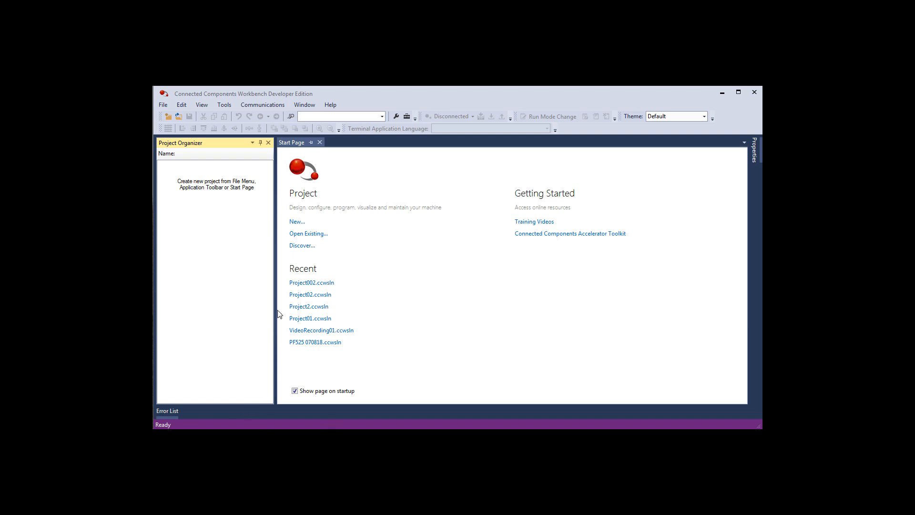
- Create a new project named Project_820 with the option to add a device on creation
left_click(298, 222)
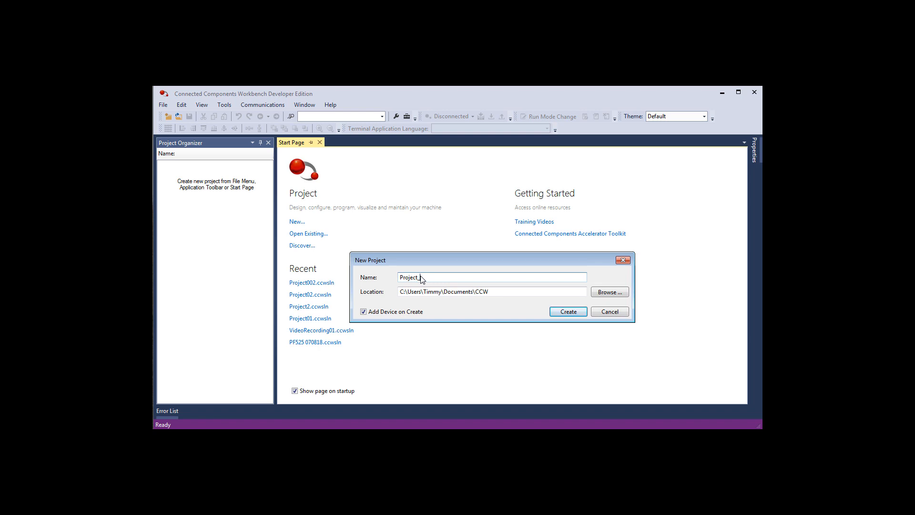
type("20")
left_click(568, 313)
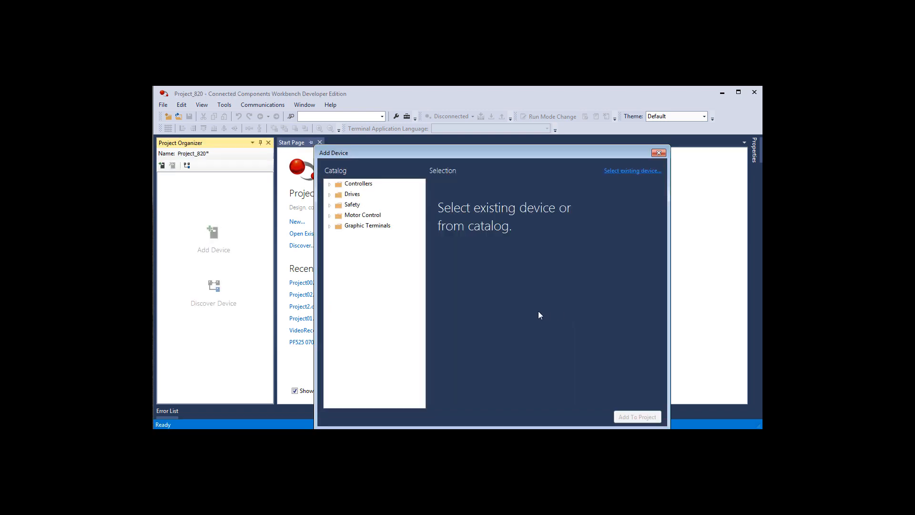
- Add the Micro820 controller 2080-LC20-20QBB(R), version 11, to the project
left_click(329, 185)
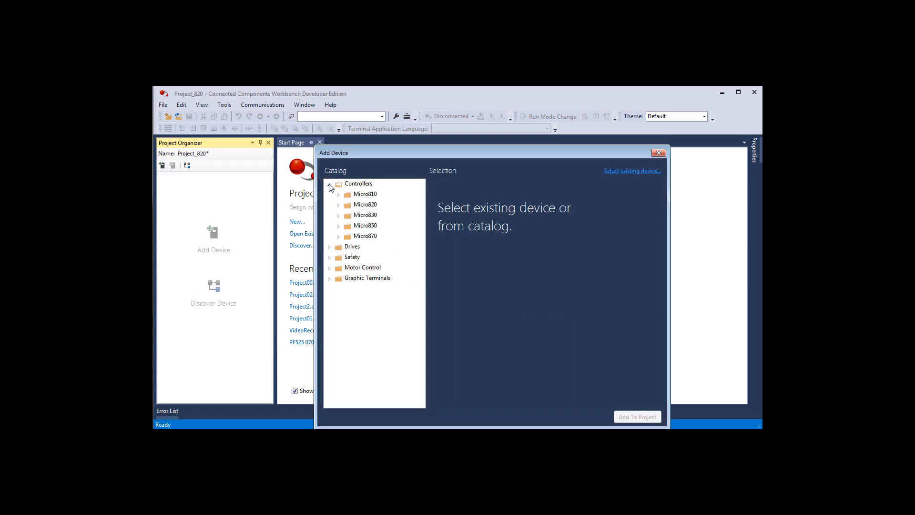
left_click(339, 205)
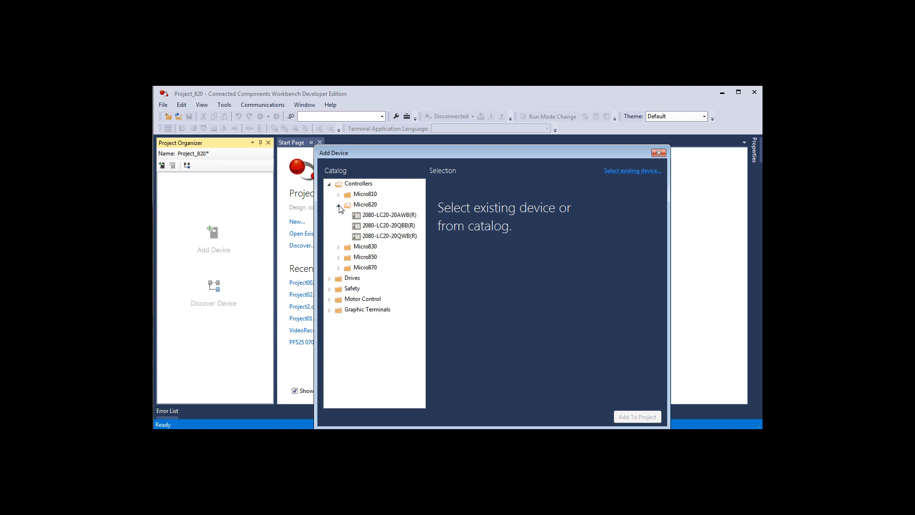
left_click(401, 228)
left_click(638, 336)
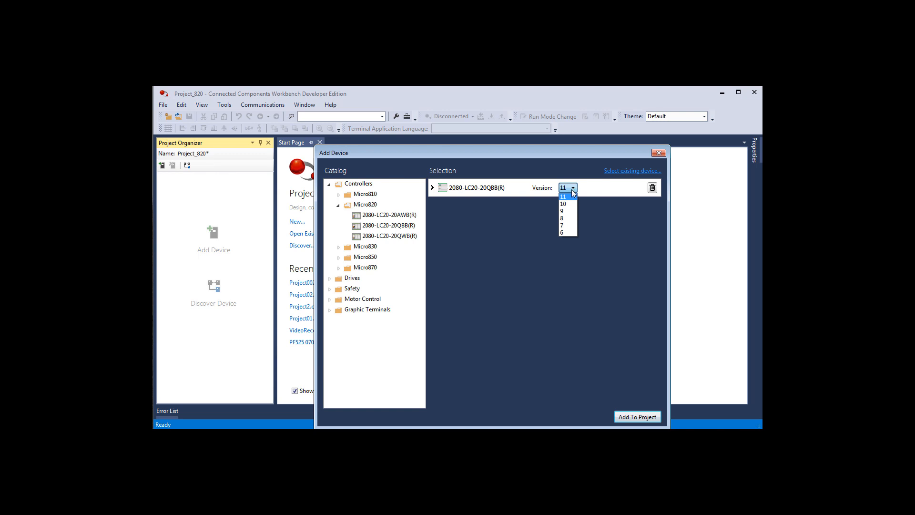
left_click(568, 197)
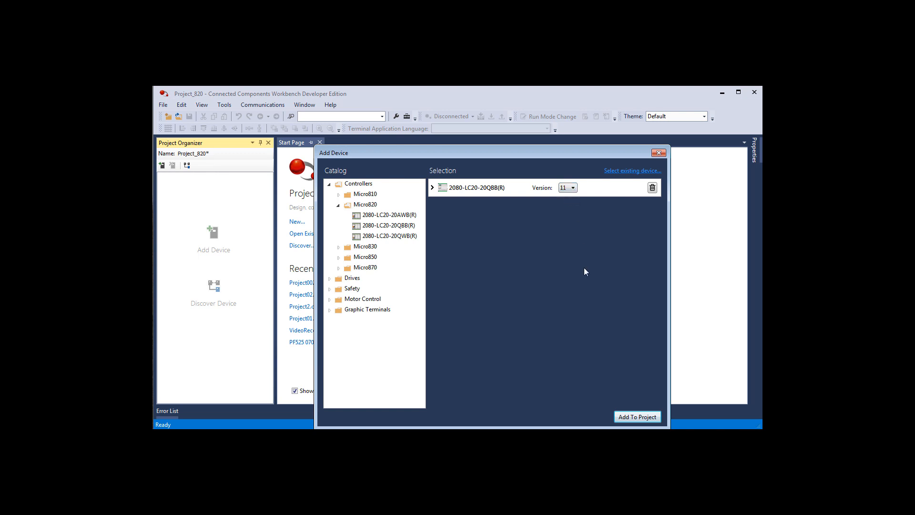
left_click(638, 418)
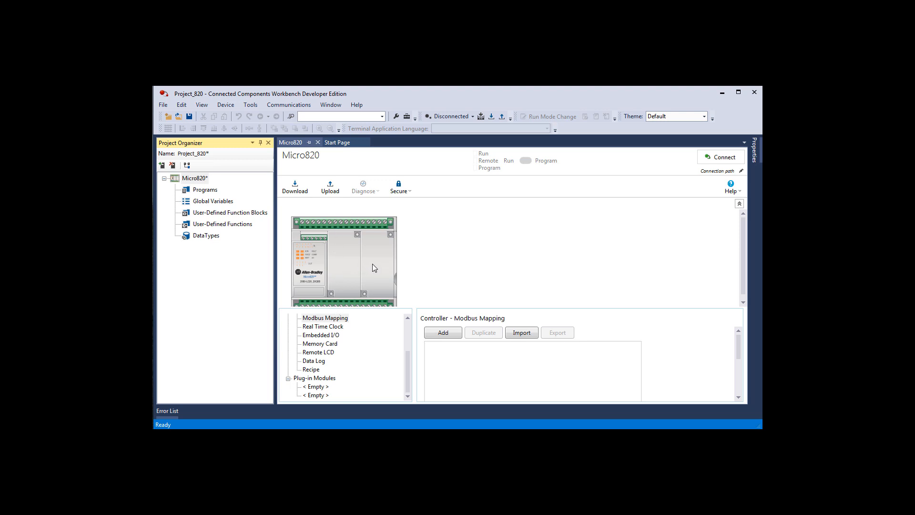
- Show the general settings of the Micro820 controller
left_click(407, 326)
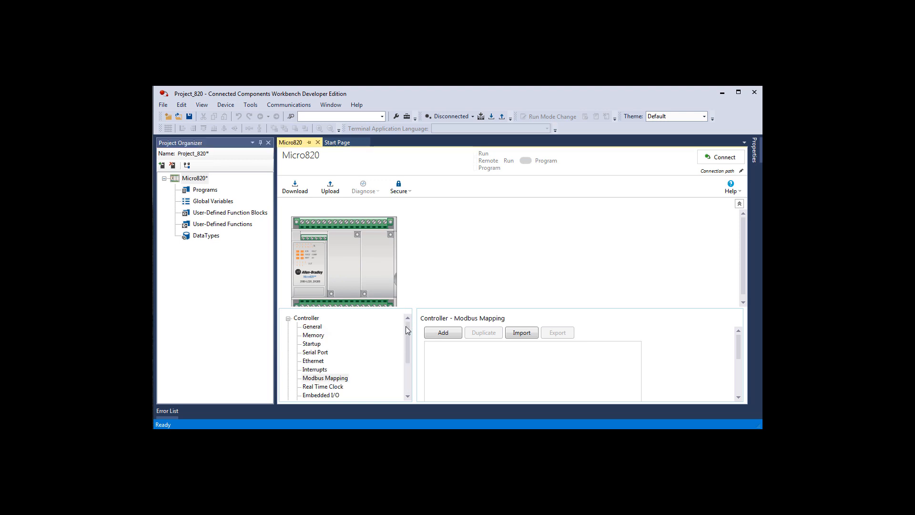
left_click(312, 327)
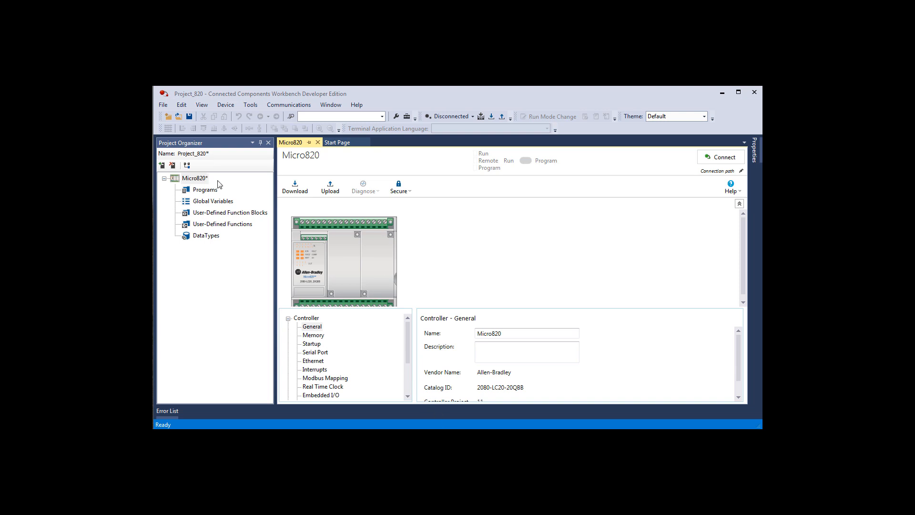
- Download the project to the Micro820 found under 2080-REMLCD_13, DF1, and change the controller to Remote Run
left_click(491, 117)
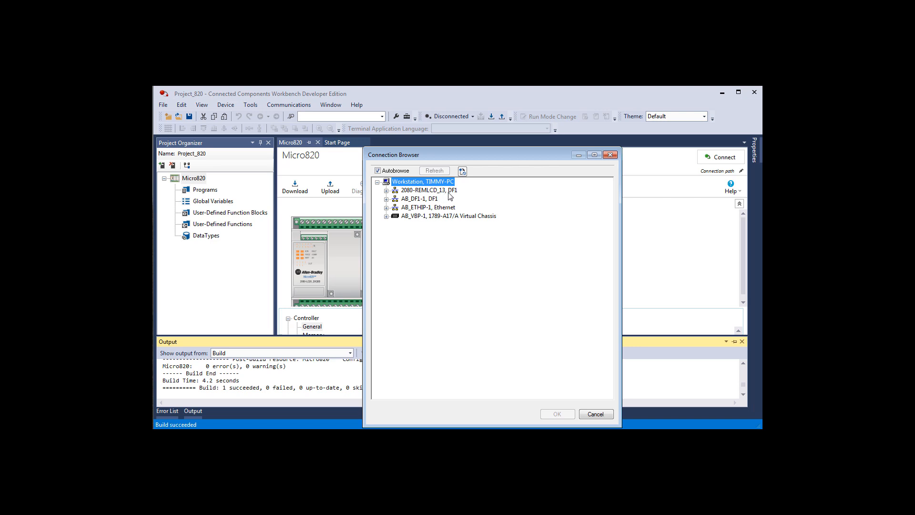
left_click(387, 191)
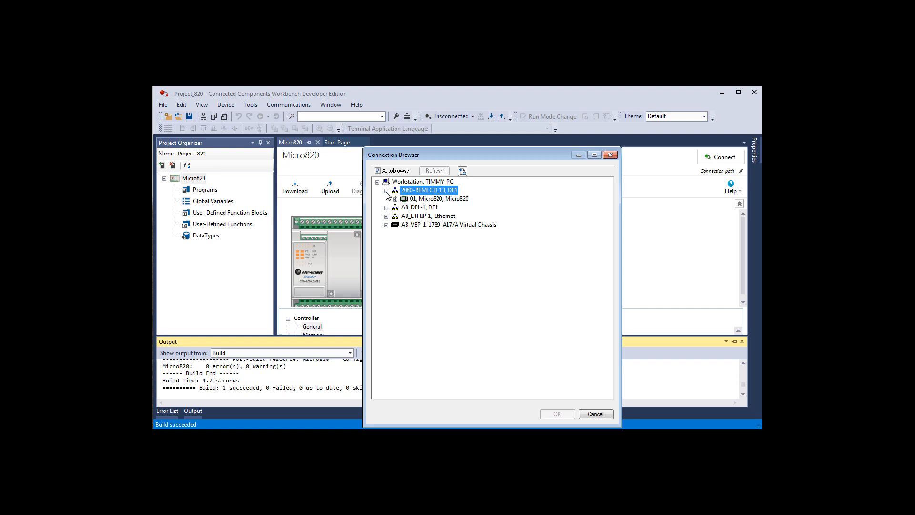
left_click(425, 199)
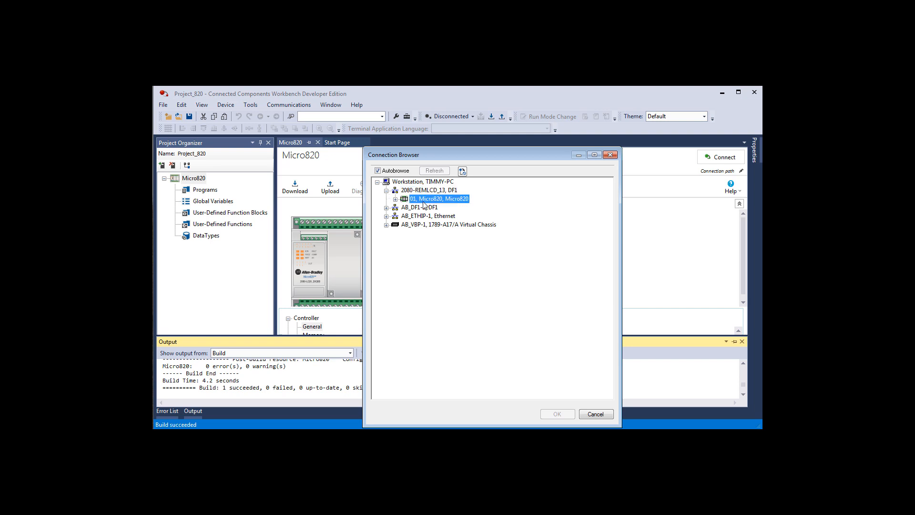
left_click(553, 414)
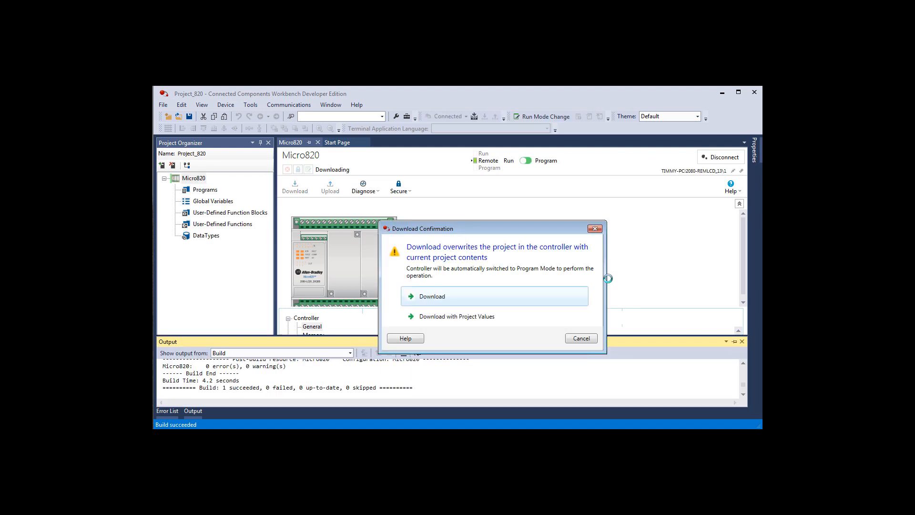
left_click(502, 298)
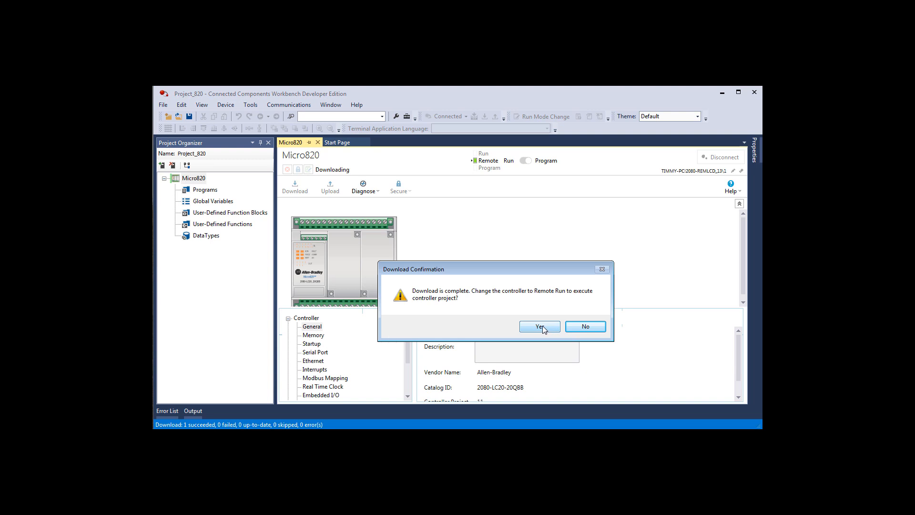
left_click(542, 328)
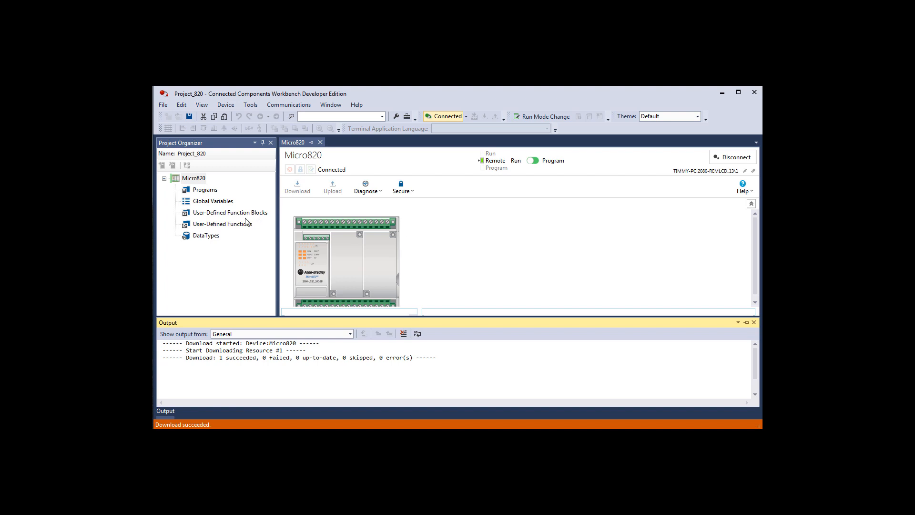
- Open the Micro820 global variables and examine the embedded digital outputs, digital inputs, analog inputs and analog output
double_click(213, 201)
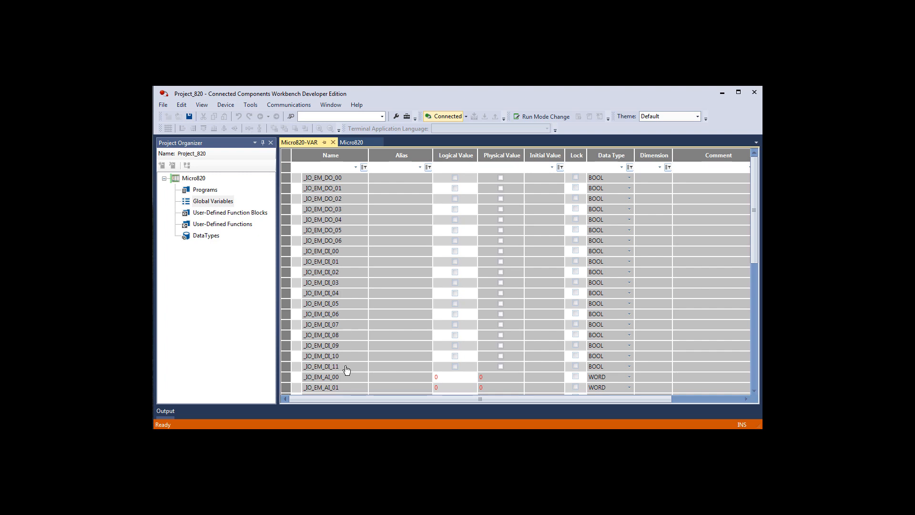
scroll(347, 370, "down", 1)
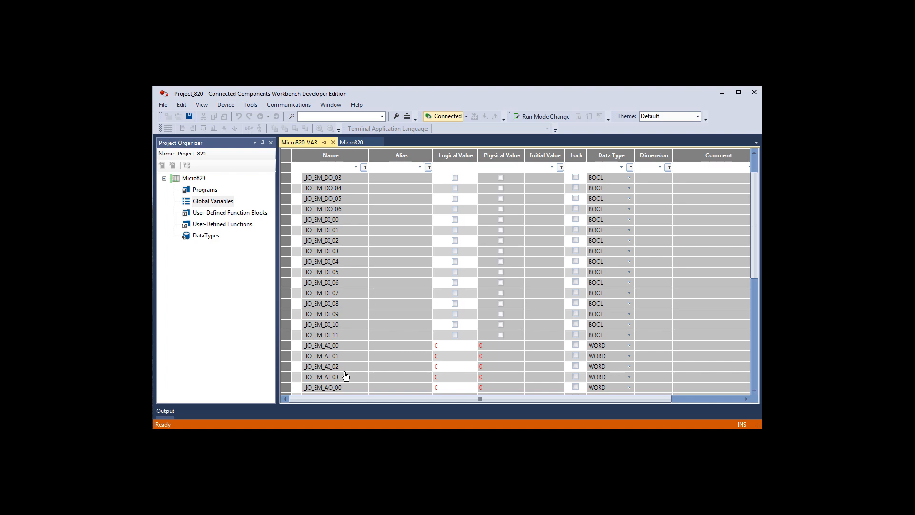
scroll(346, 377, "down", 1)
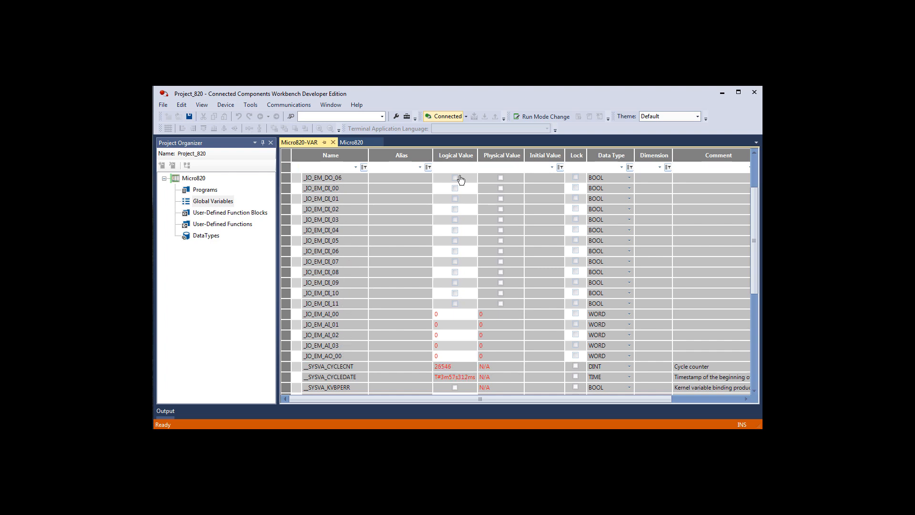
left_click_drag(754, 195, 750, 167)
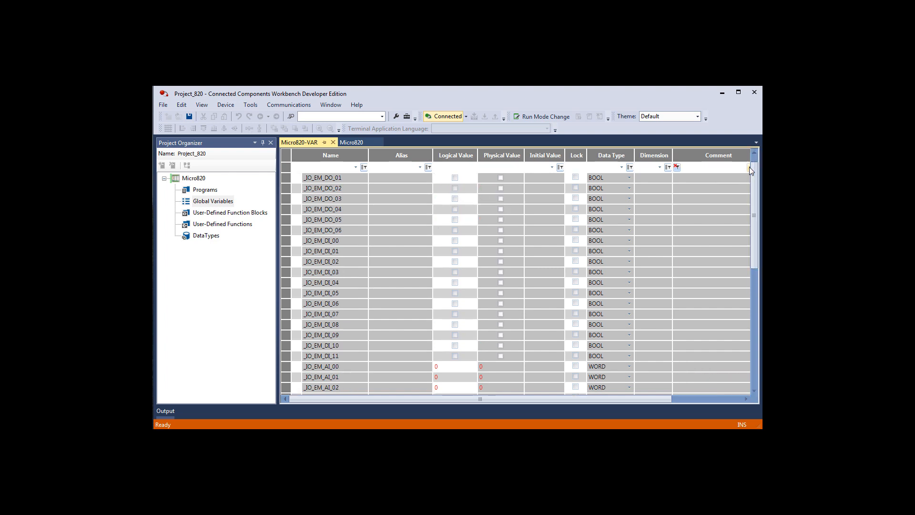
left_click_drag(752, 169, 753, 152)
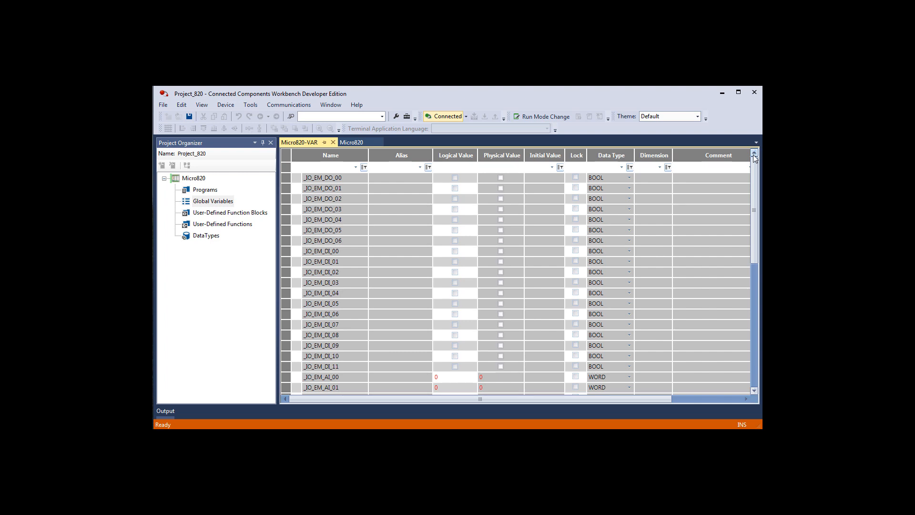
left_click_drag(755, 159, 756, 186)
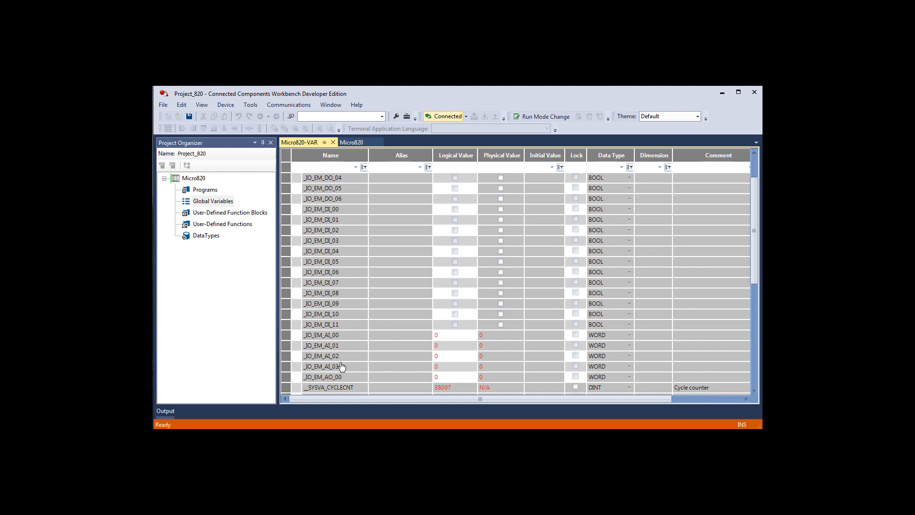
scroll(344, 362, "down", 2)
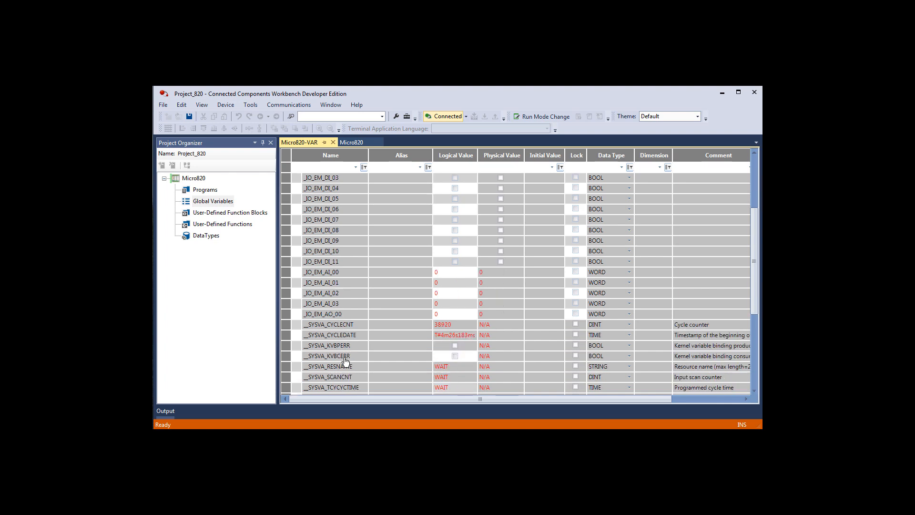
scroll(352, 362, "up", 4)
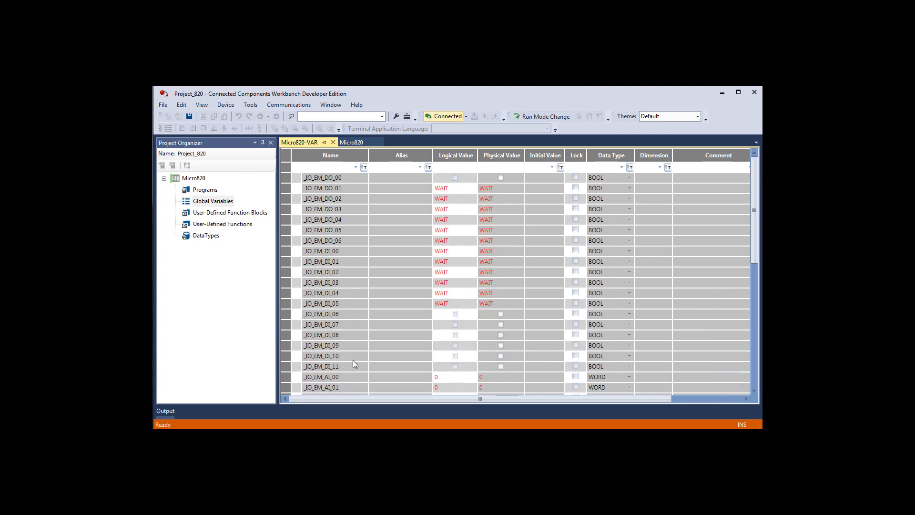
- Turn the logical value of output _IO_EM_DO_00 on and back off, and close the global variables
left_click(455, 179)
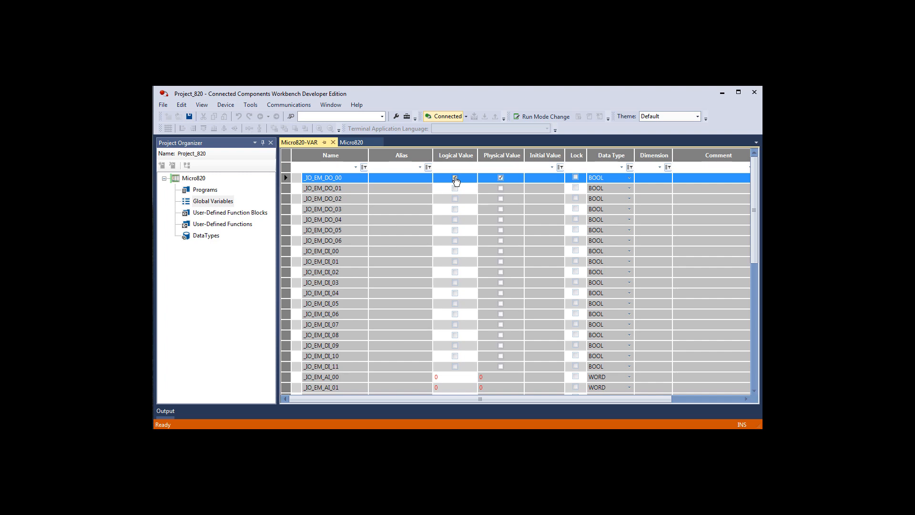
left_click(456, 179)
left_click(333, 142)
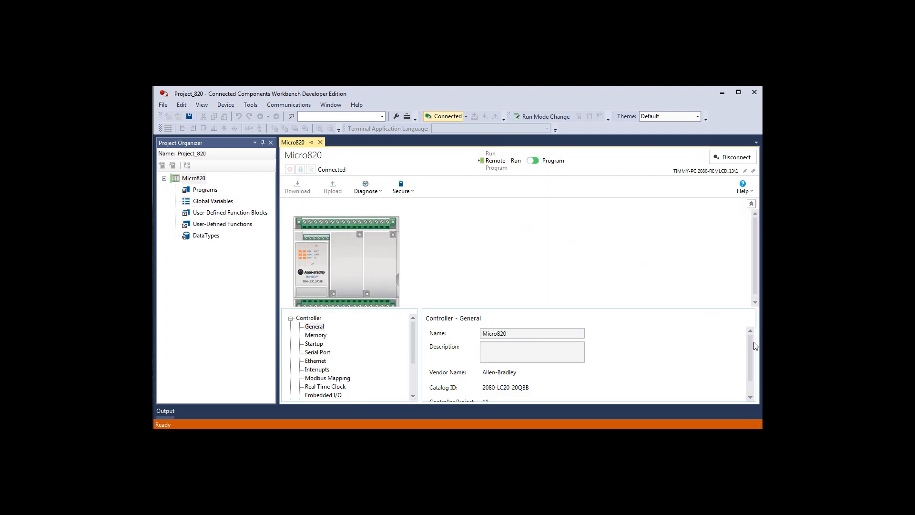
- Examine the Embedded I/O settings of the Micro820 controller, including its input filters
left_click_drag(753, 342, 749, 356)
left_click(412, 397)
left_click(413, 396)
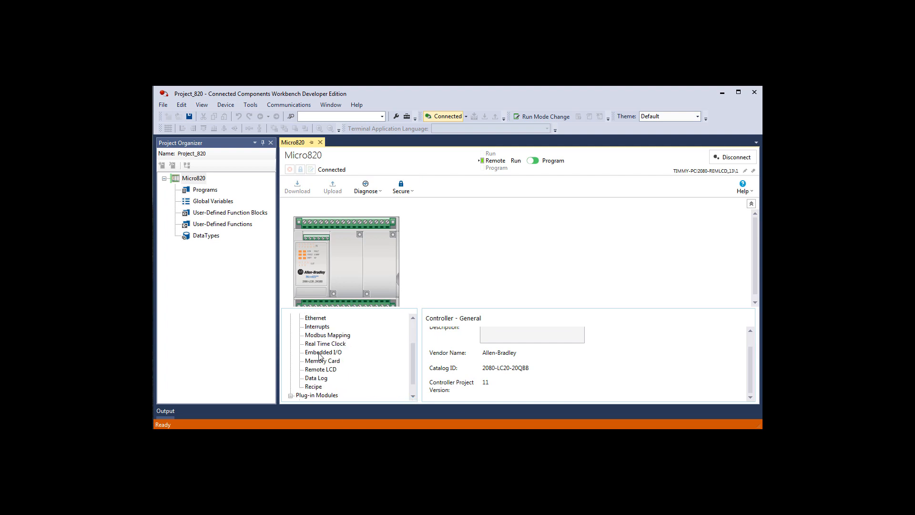
left_click(413, 396)
left_click(413, 396)
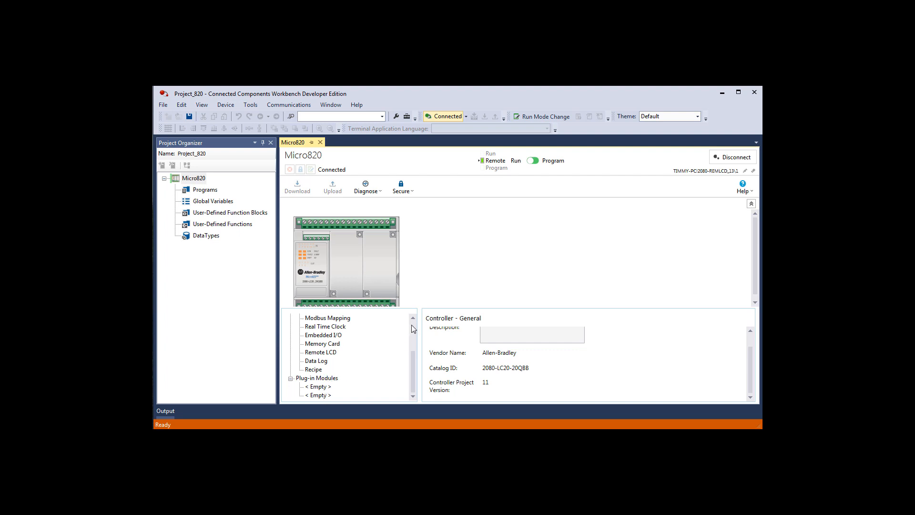
left_click(328, 337)
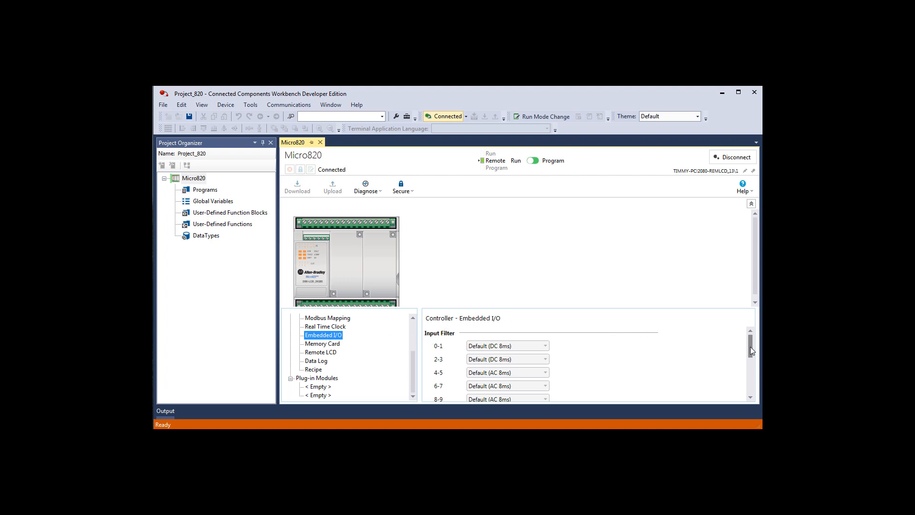
mouse_move(750, 347)
left_mouse_down()
mouse_move(755, 387)
mouse_move(752, 347)
left_mouse_up()
left_click(732, 436)
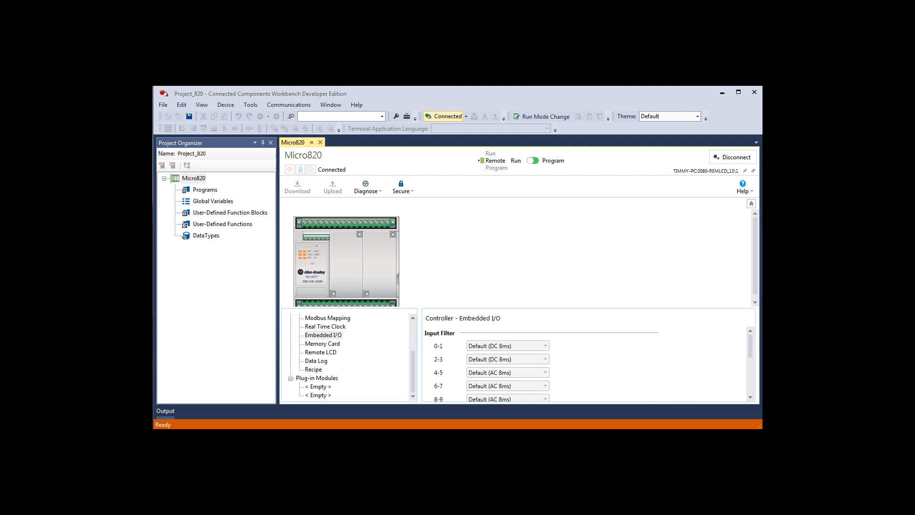
- Close Project_820 and return to the start page
left_click(163, 105)
left_click(180, 139)
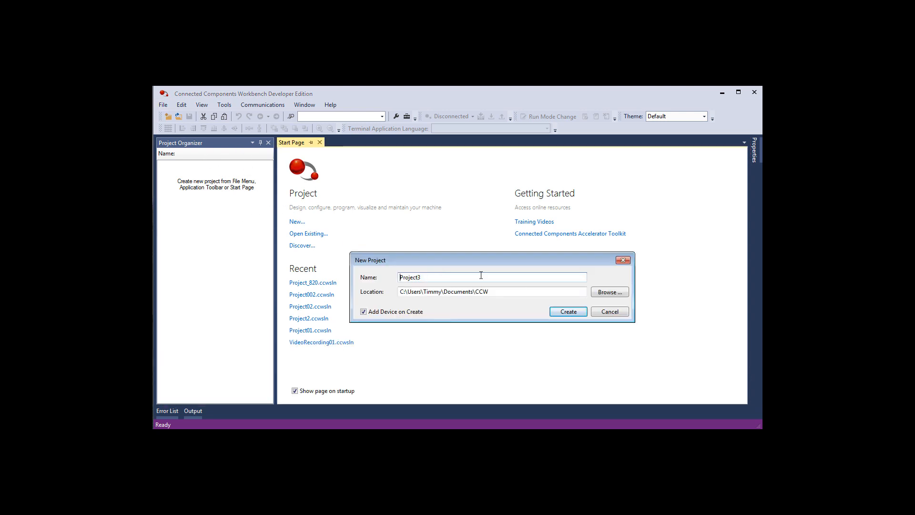
left_click(614, 311)
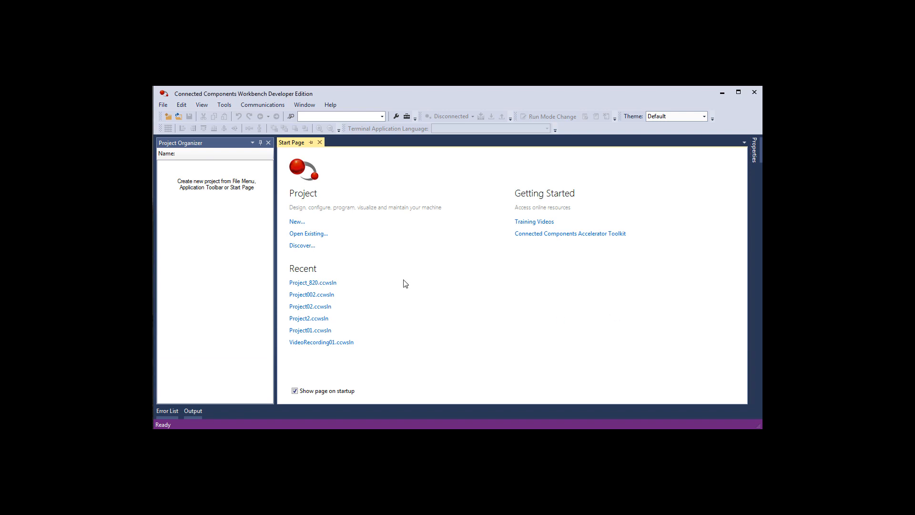
- Discover the Micro870 controller at node 16 on USB and upload its project
left_click(305, 248)
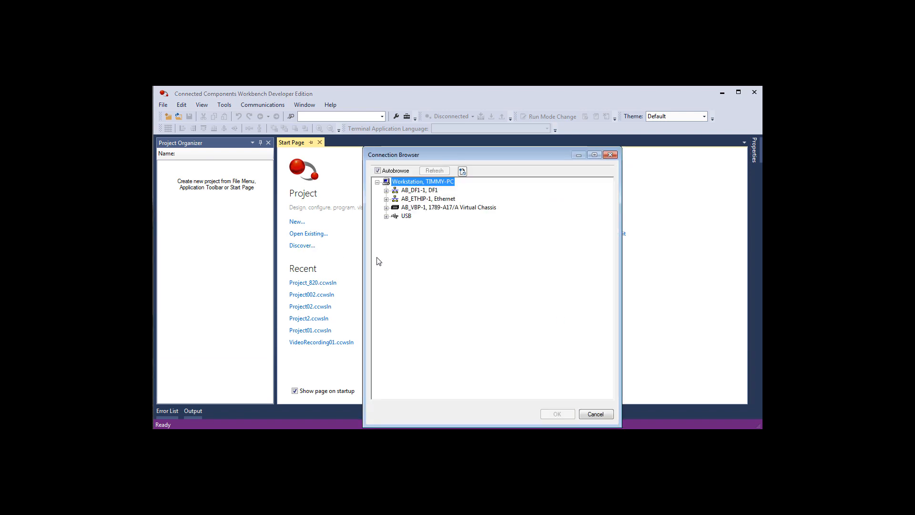
left_click(387, 217)
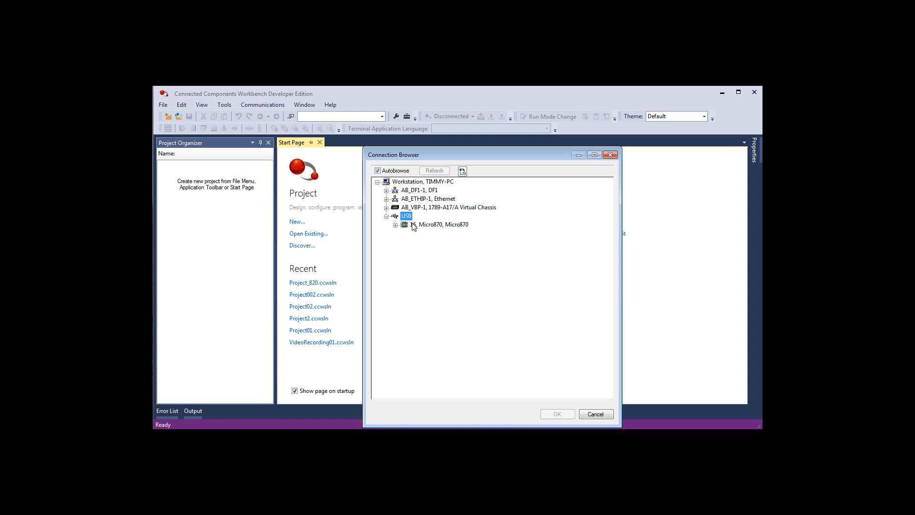
left_click(395, 228)
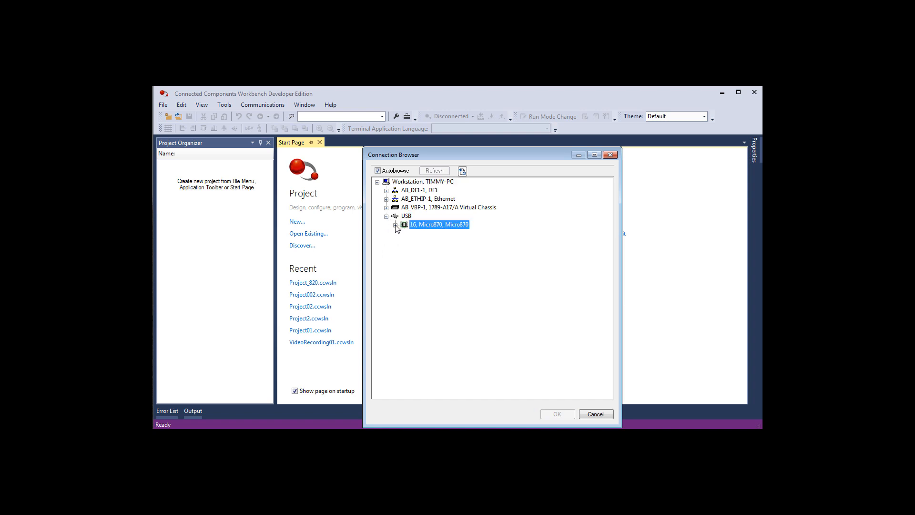
left_click(395, 225)
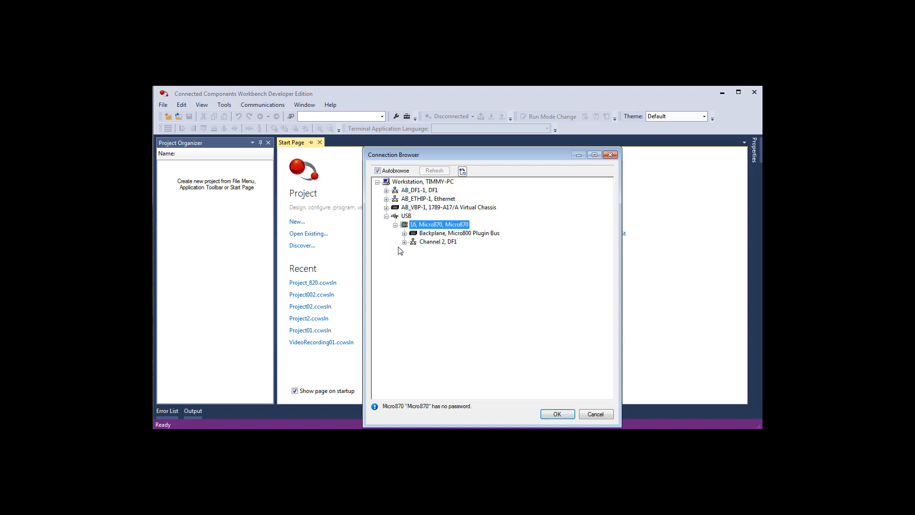
left_click(404, 242)
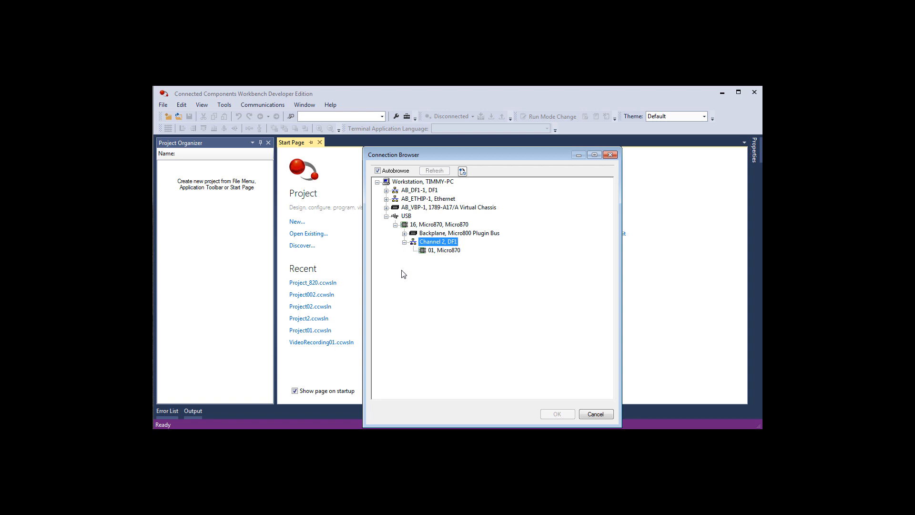
left_click(432, 227)
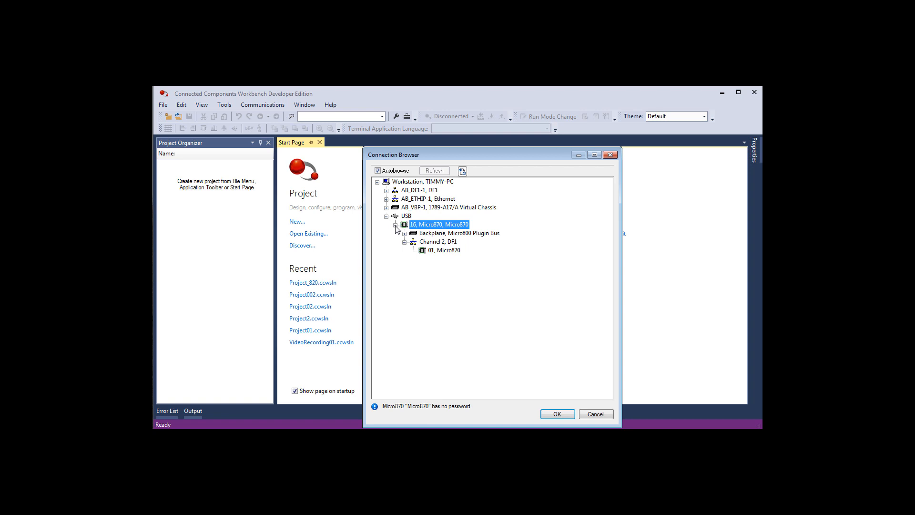
left_click(563, 416)
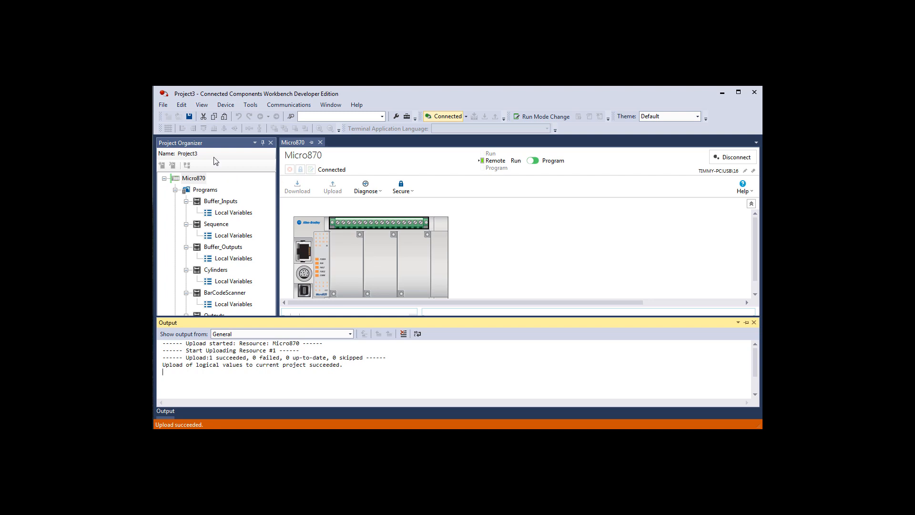
- Disconnect from the Micro870 and create a new project named Project4 with the option to add a device on creation
left_click(725, 157)
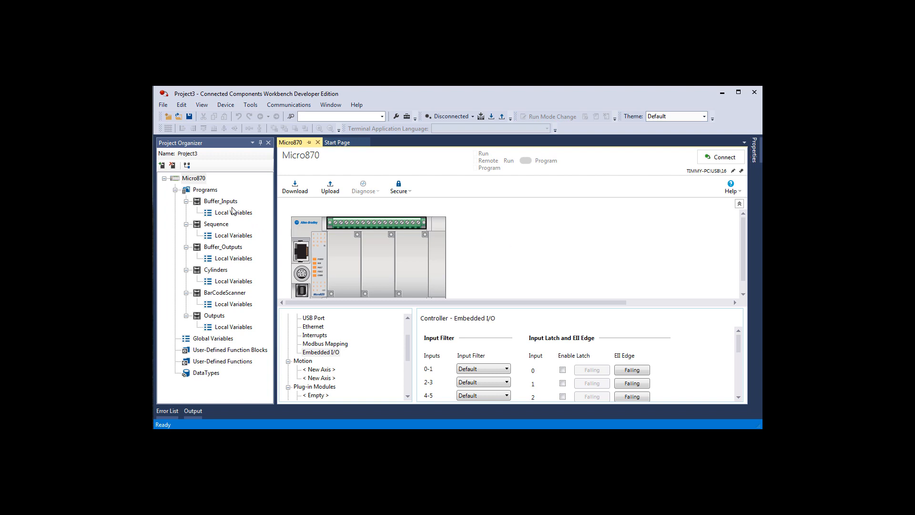
left_click(164, 105)
left_click(180, 116)
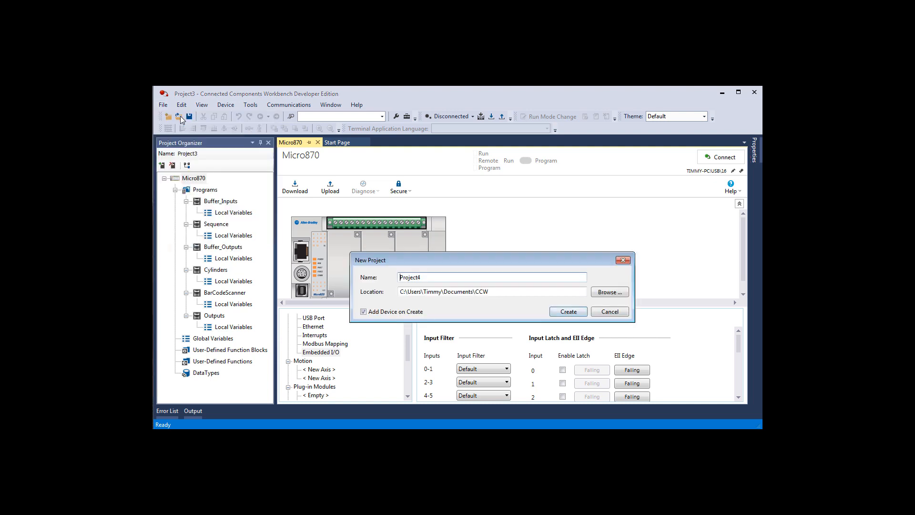
left_click(568, 312)
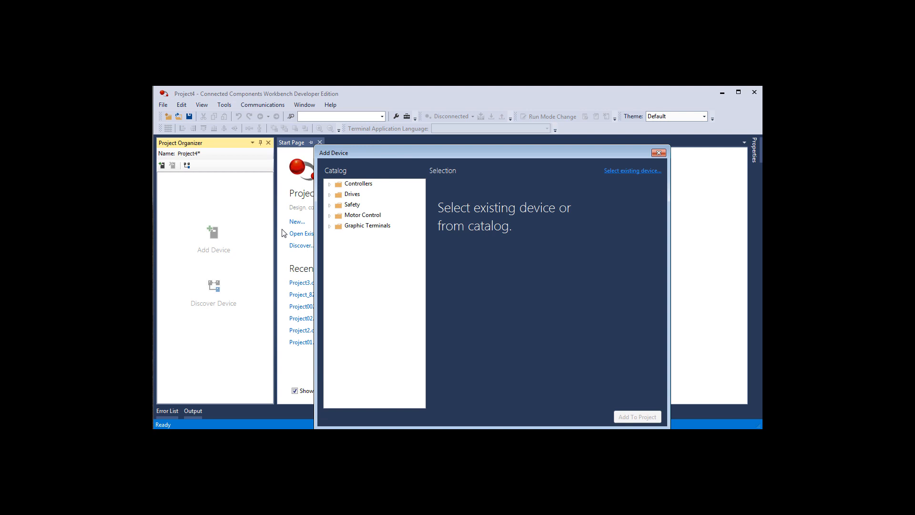
- Add the Micro870 controller 2080-LC70-24QBB, version 11, from the device catalog to Project4
left_click(330, 185)
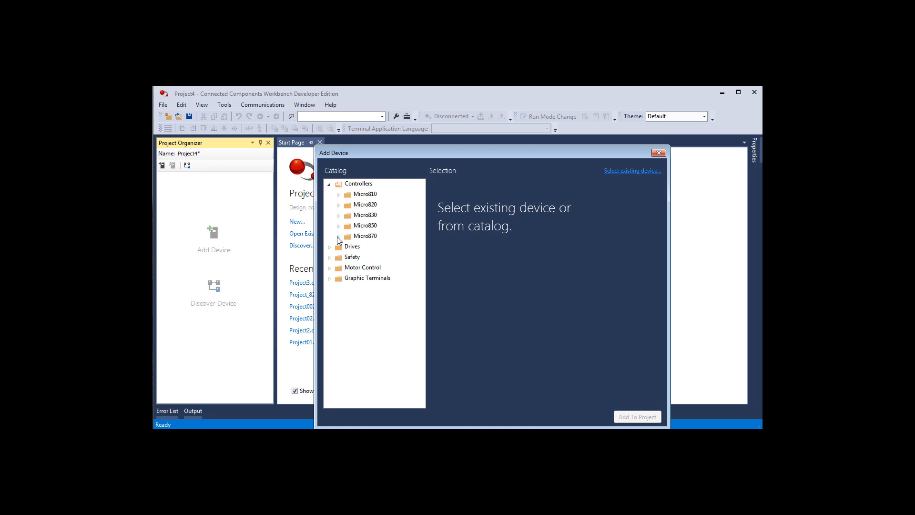
left_click(338, 237)
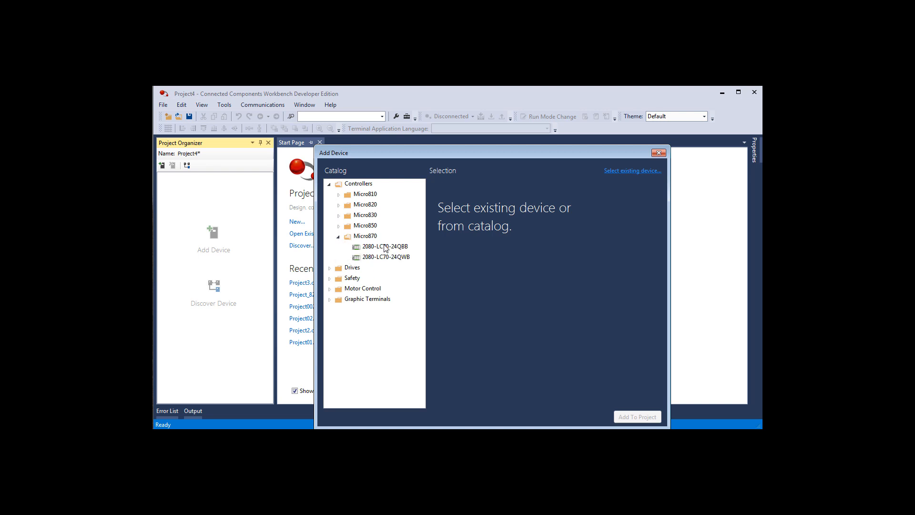
left_click(385, 247)
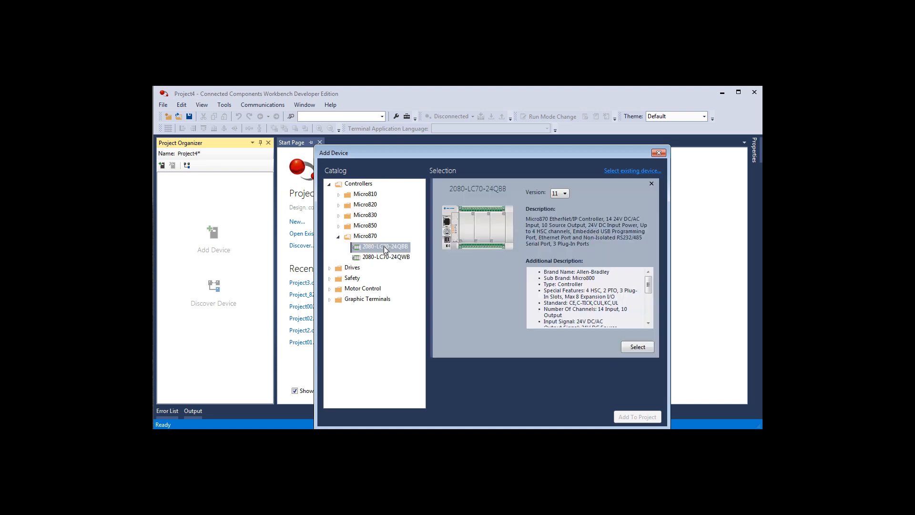
left_click(639, 348)
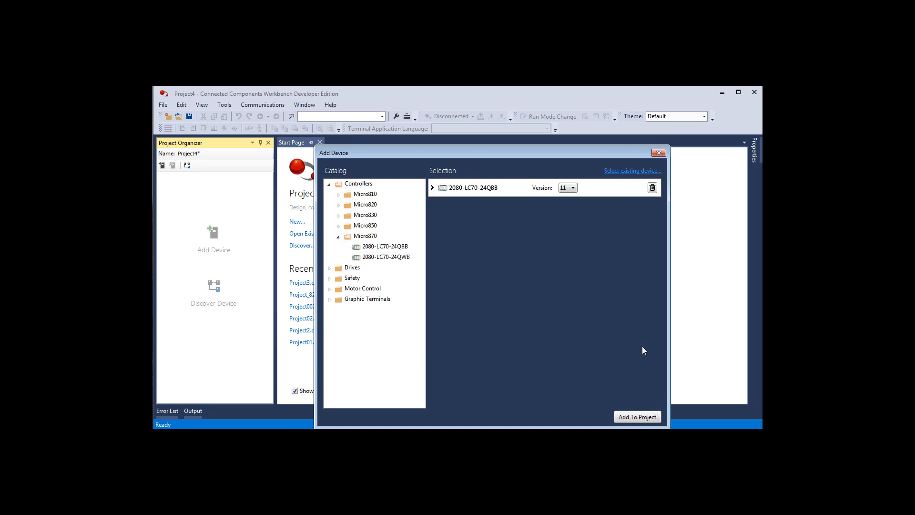
left_click(638, 419)
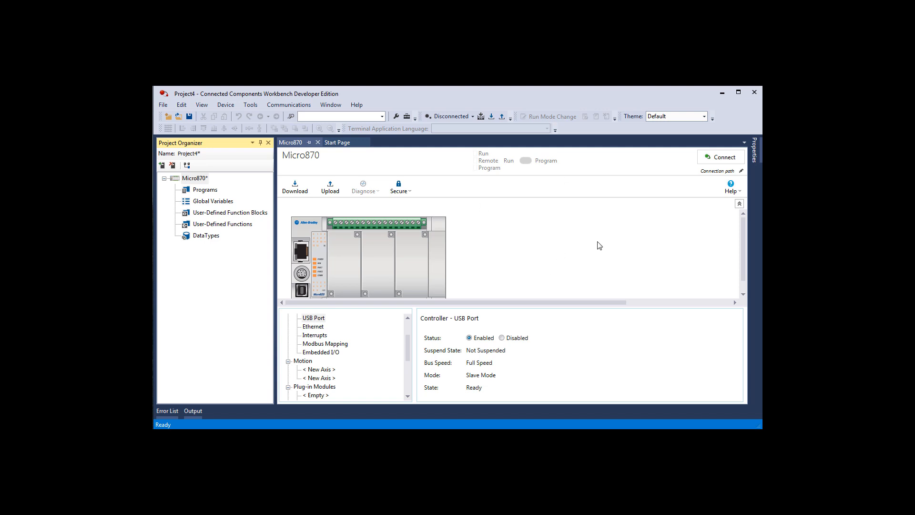
- Download Project4 to the Micro870 at node 16 on USB and change the controller to Remote Run
left_click(495, 119)
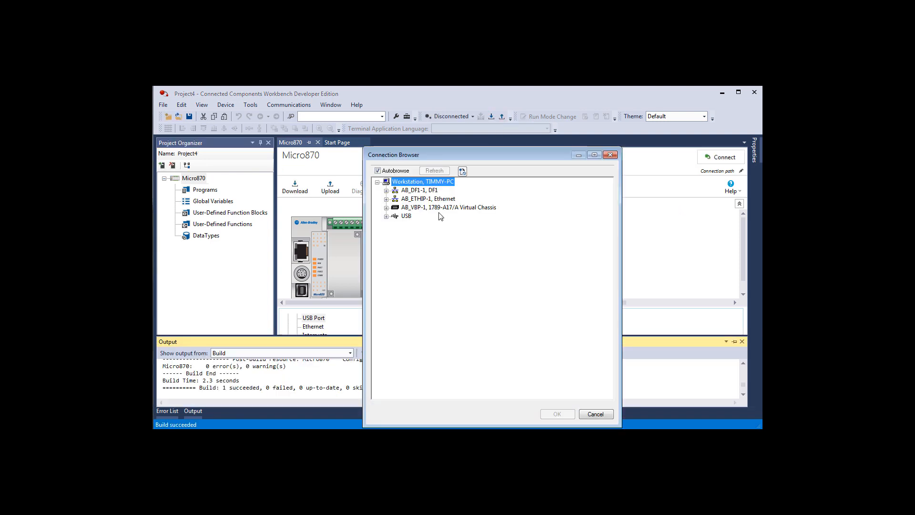
left_click(387, 216)
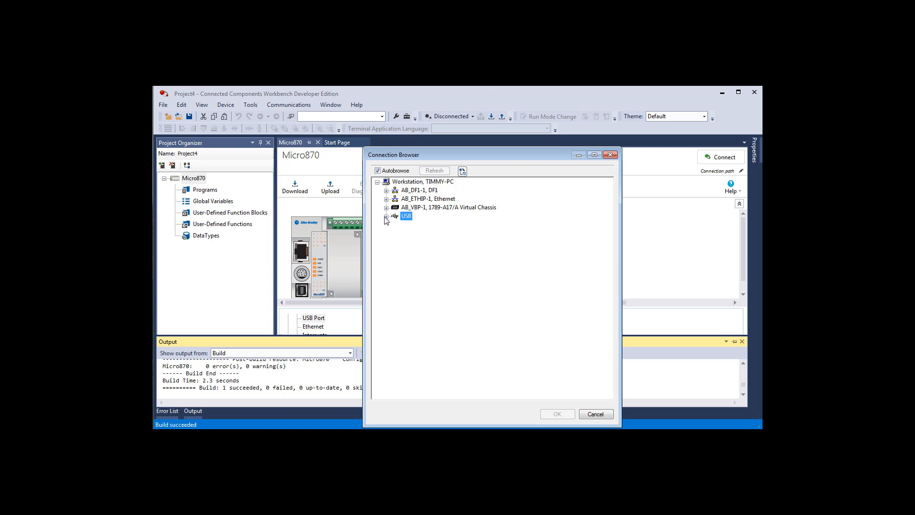
left_click(421, 226)
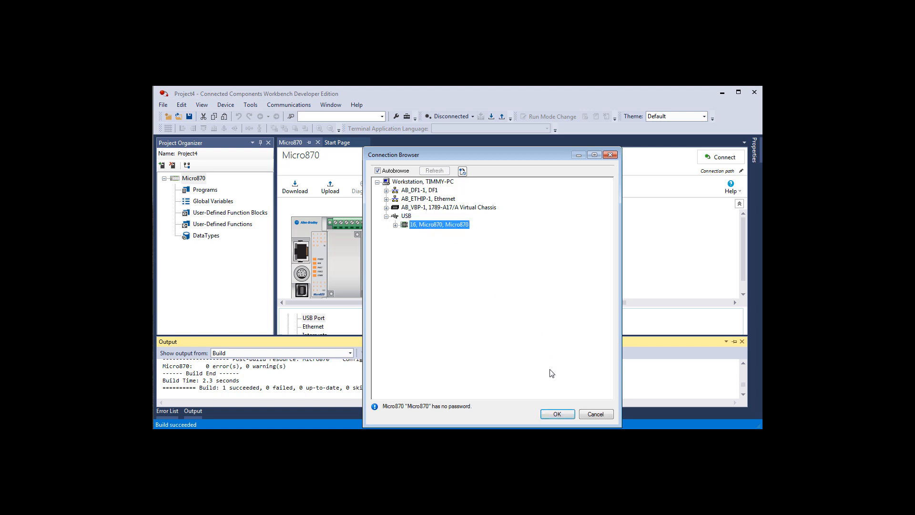
left_click(558, 415)
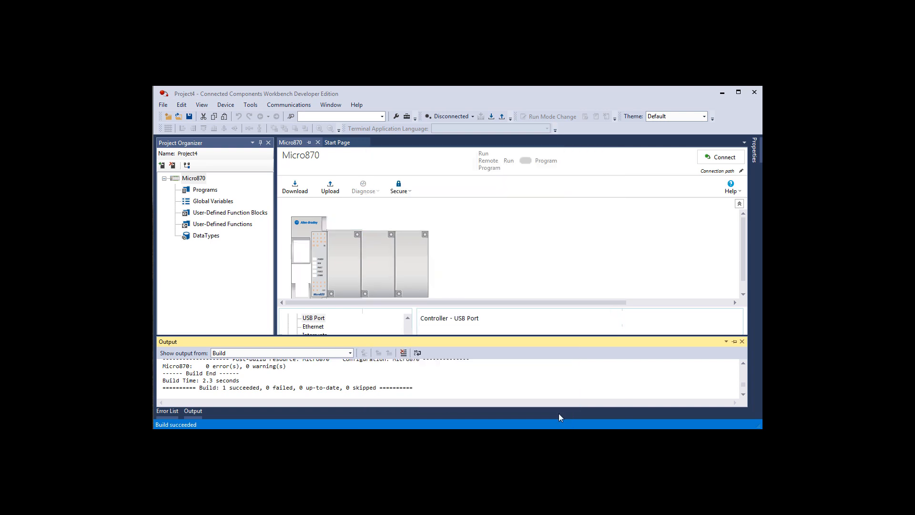
left_click(488, 298)
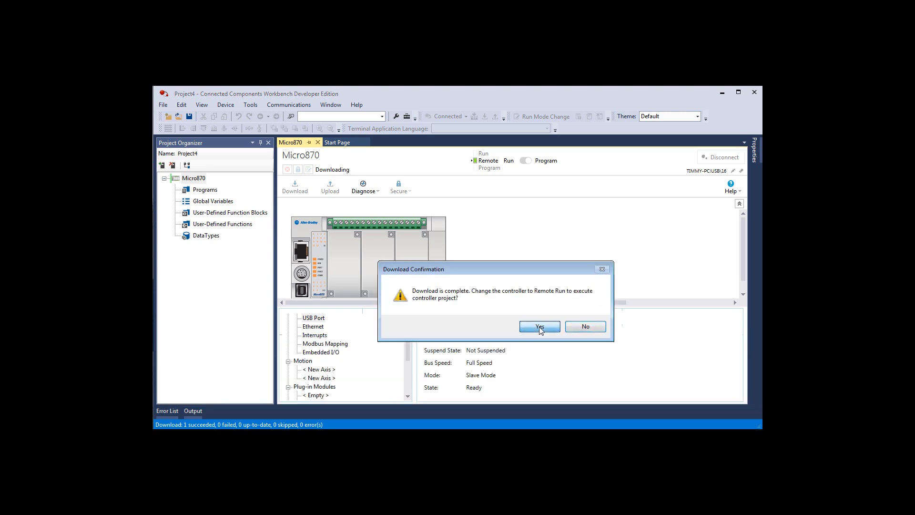
left_click(543, 329)
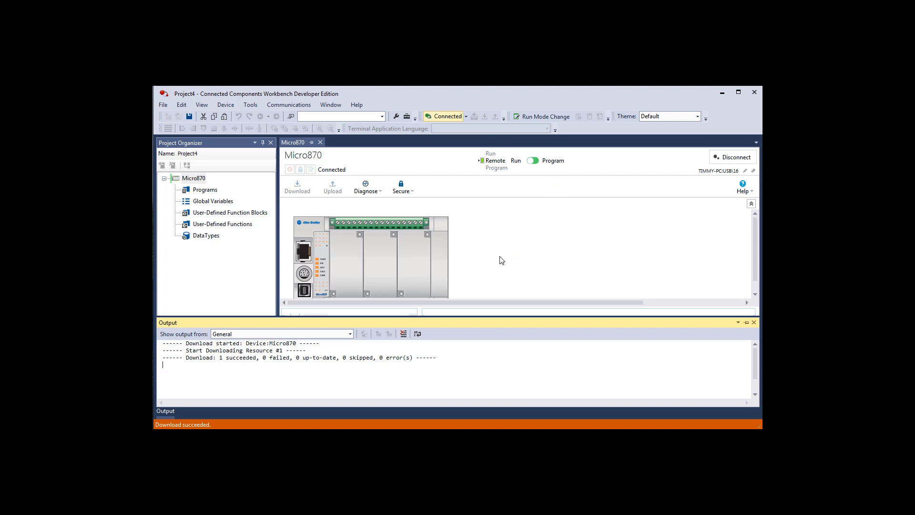
left_click(754, 323)
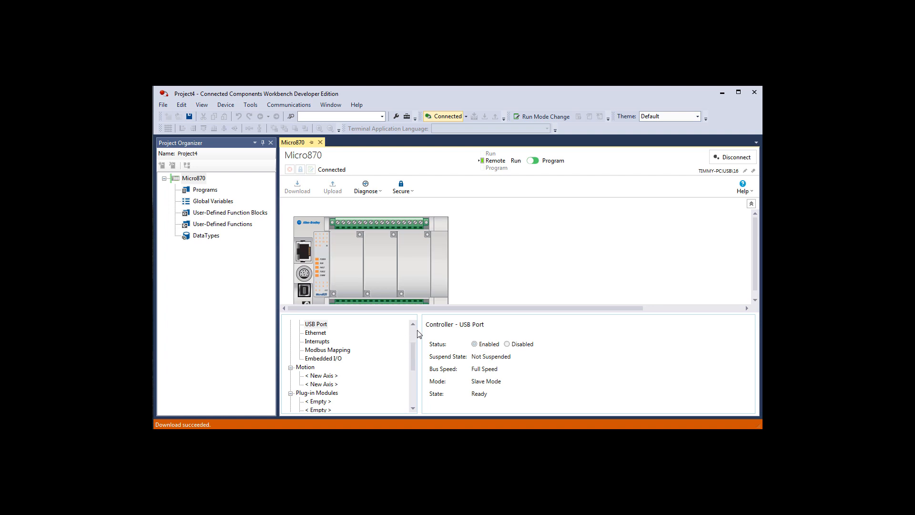
- Open and review the Micro870's Ethernet settings, and change the controller mode from Run to Program
scroll(416, 334, "up", 2)
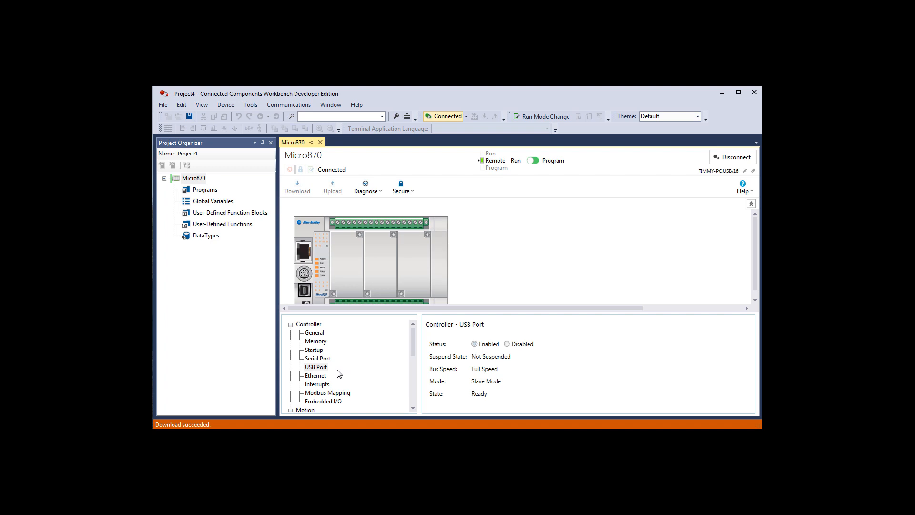
left_click(323, 376)
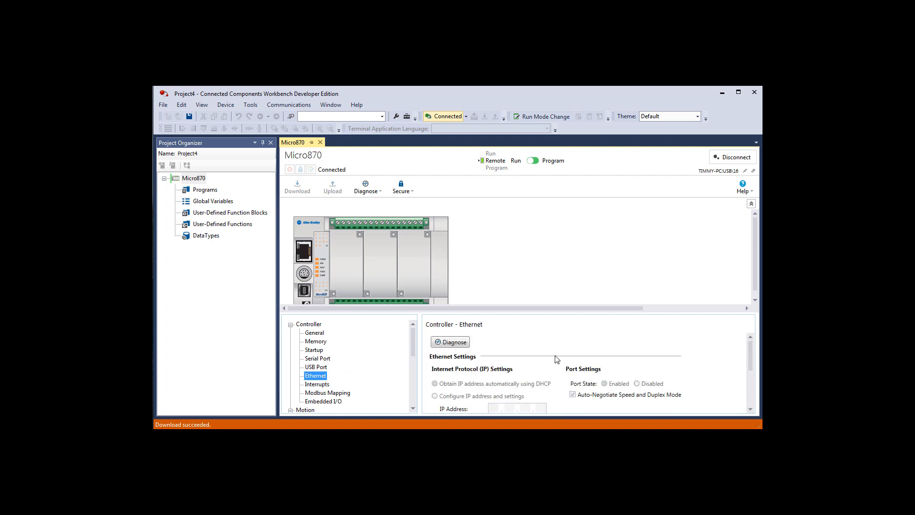
left_click(750, 408)
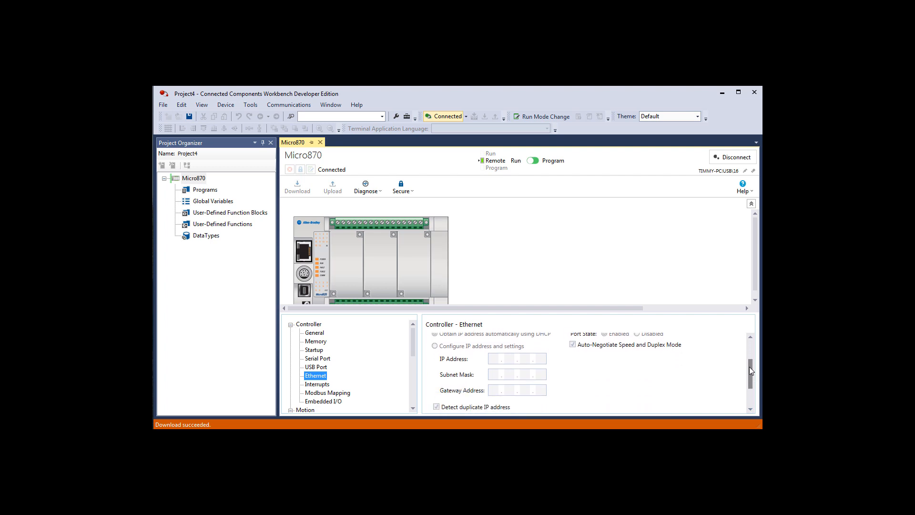
left_click_drag(750, 367, 749, 350)
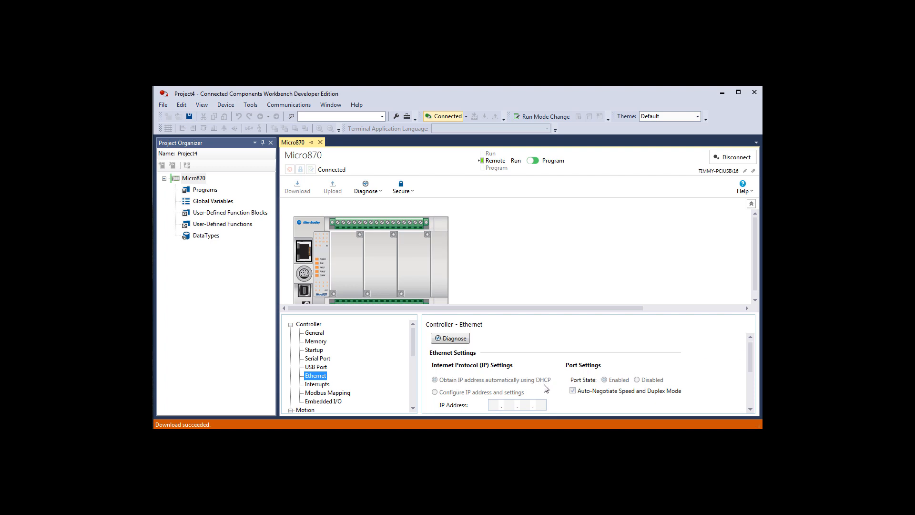
scroll(545, 388, "down", 3)
scroll(544, 388, "up", 3)
left_click(539, 163)
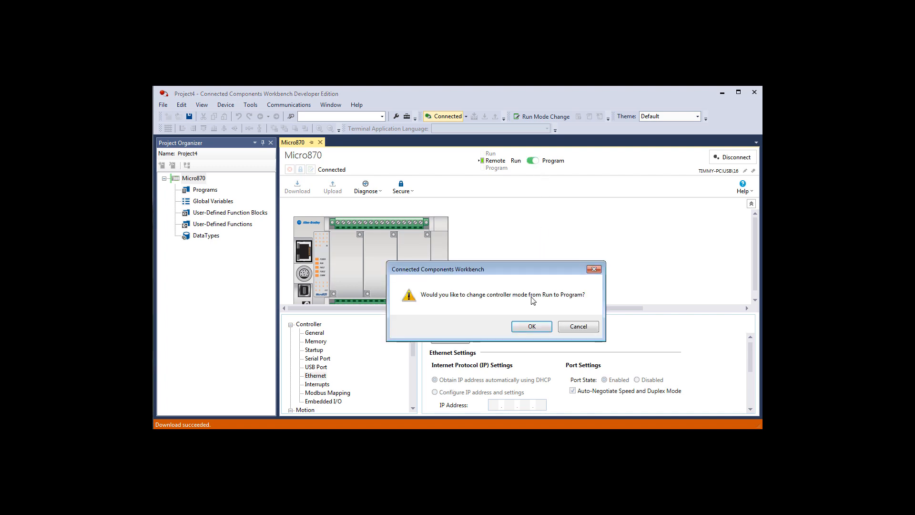
left_click(530, 327)
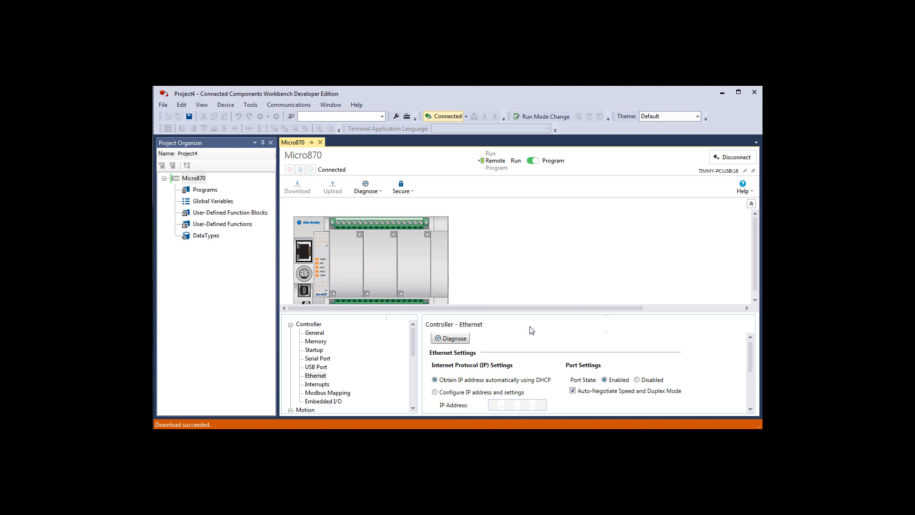
- Set the Ethernet IP settings to manual configuration of the IP address instead of DHCP
left_click(435, 393)
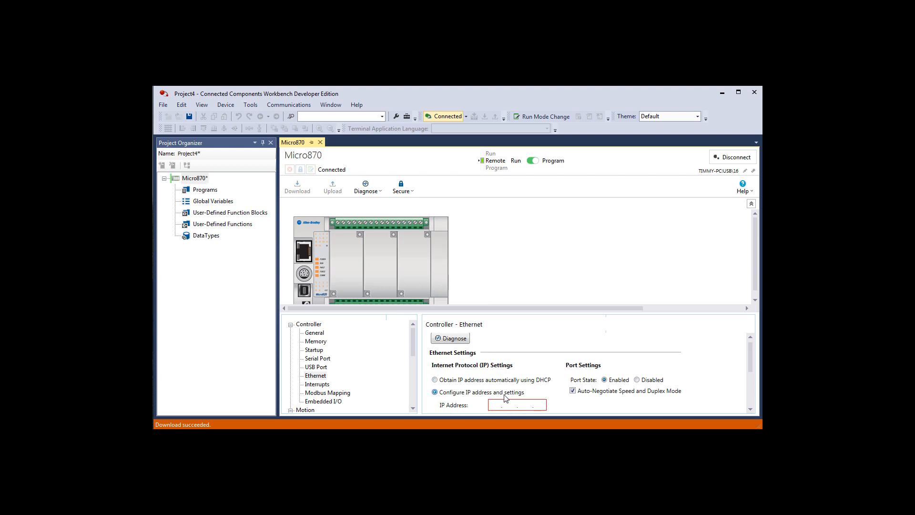
scroll(506, 398, "down", 3)
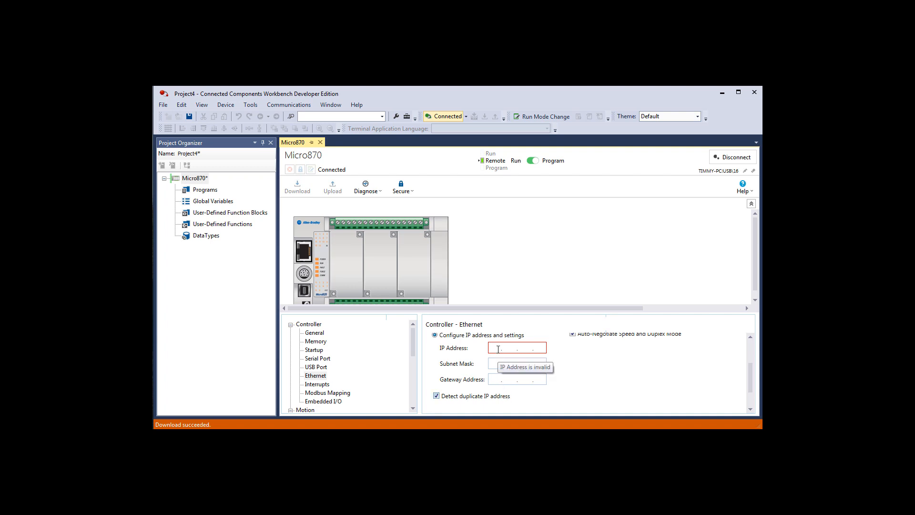